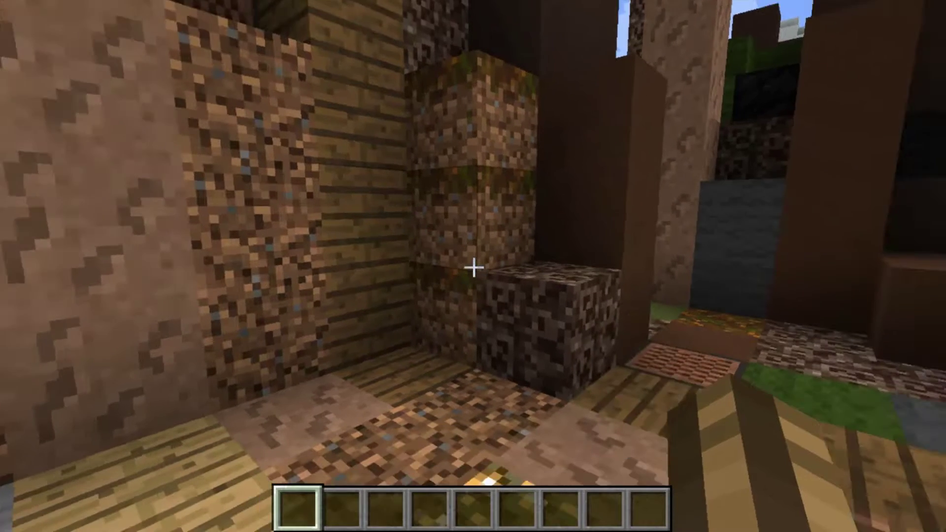
Examine the generated world-map terrain in the game, both at ground level and from high above
{"action": "key", "text": "s"}
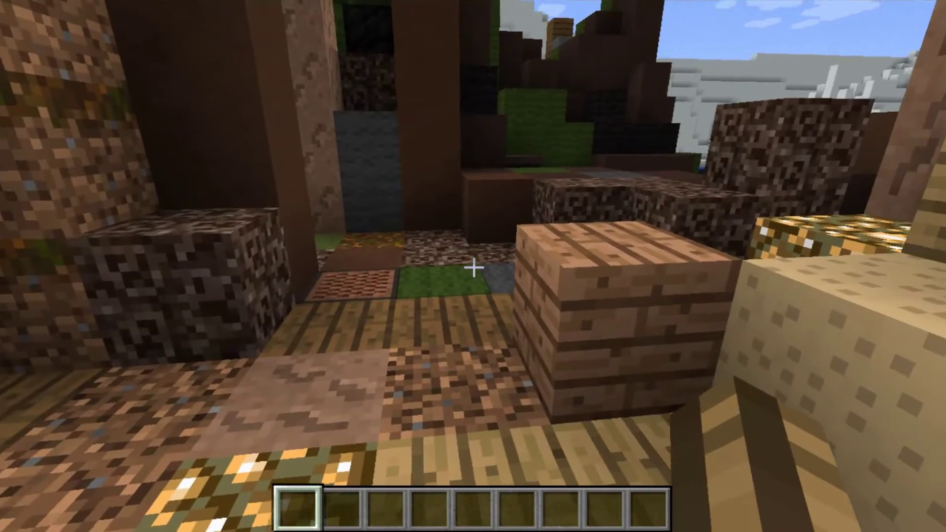
{"action": "key", "text": "w"}
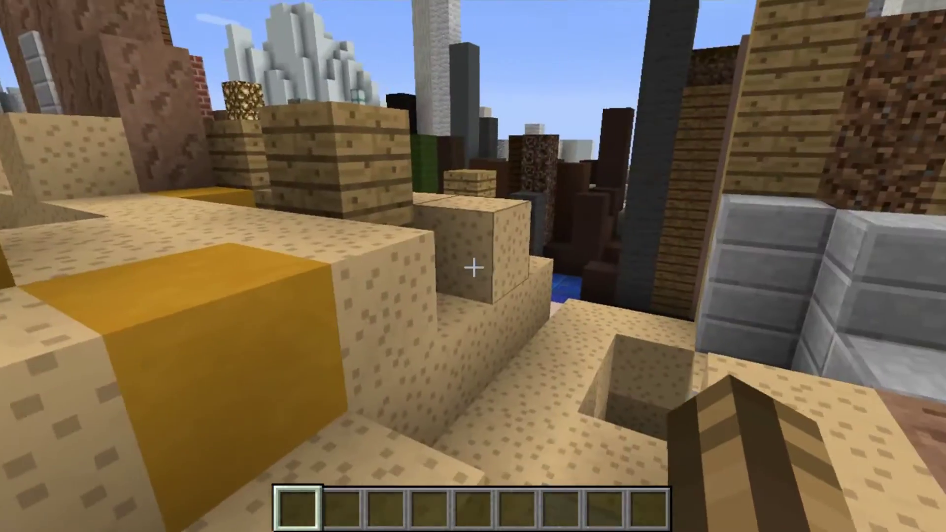
{"action": "key", "text": "w"}
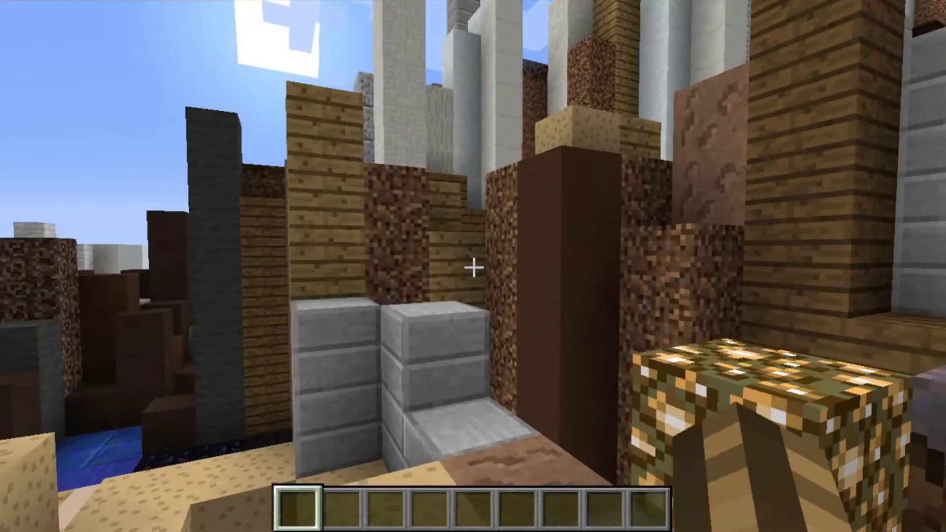
{"action": "key", "text": "w"}
{"action": "key", "text": "space"}
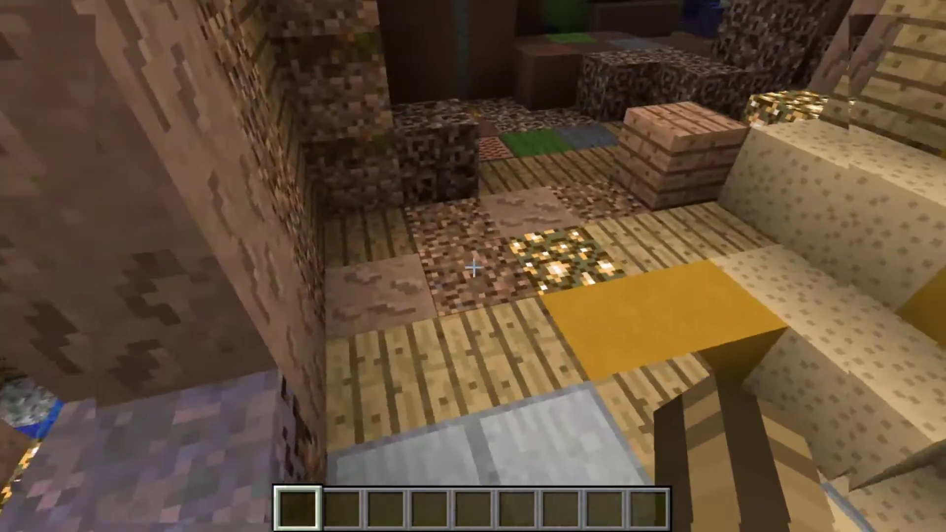
{"action": "key", "text": "w"}
{"action": "key", "text": "space"}
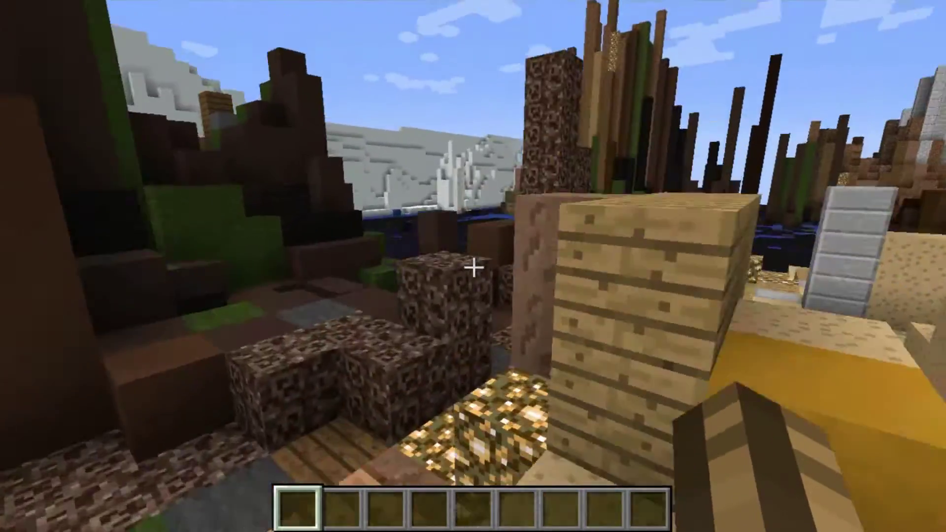
{"action": "key", "text": "space"}
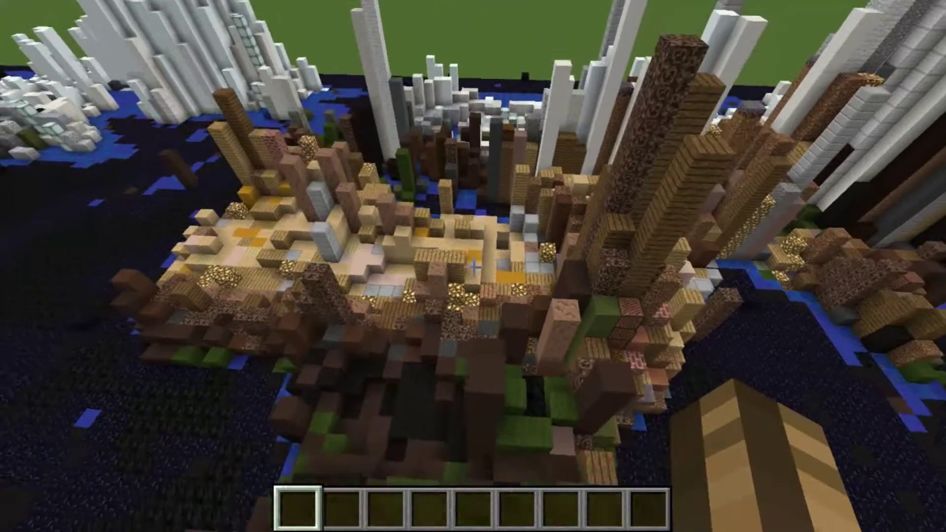
{"action": "key", "text": "space"}
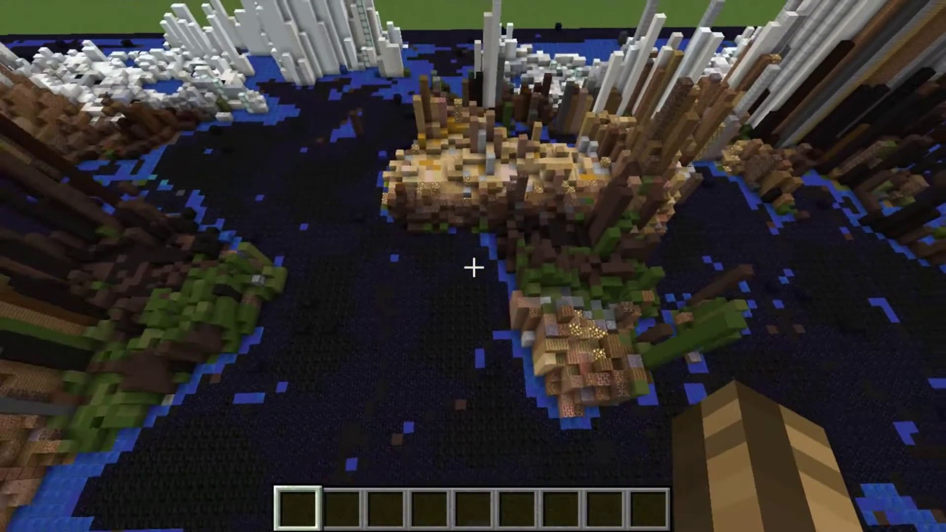
{"action": "key", "text": "space"}
{"action": "key", "text": "s"}
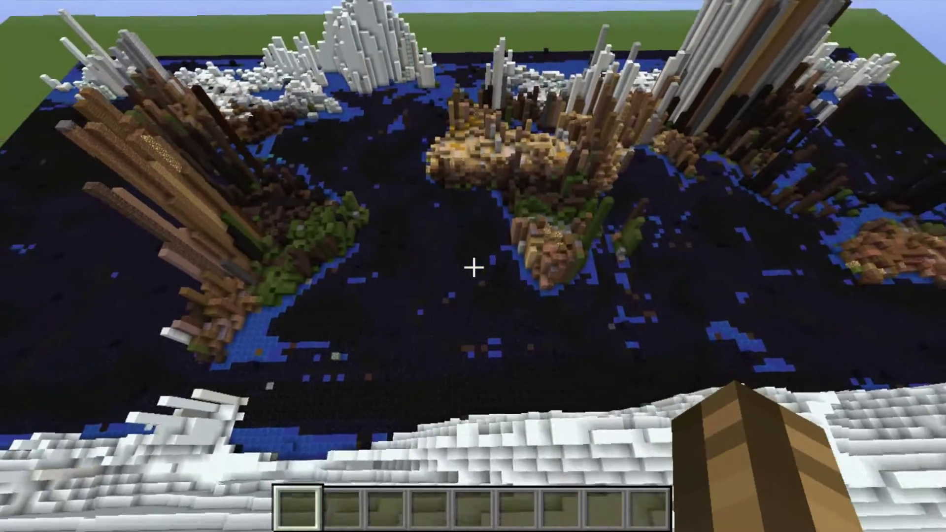
{"action": "key", "text": "s"}
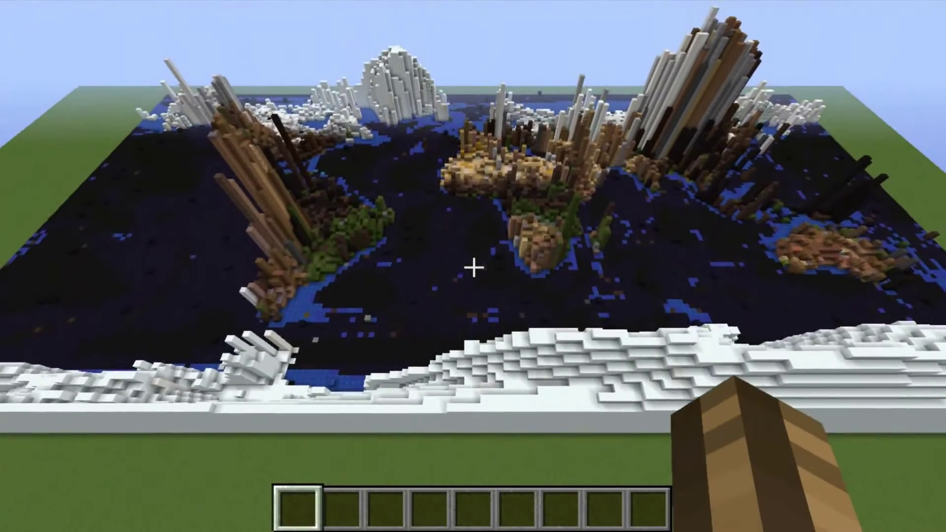
{"action": "key", "text": "w"}
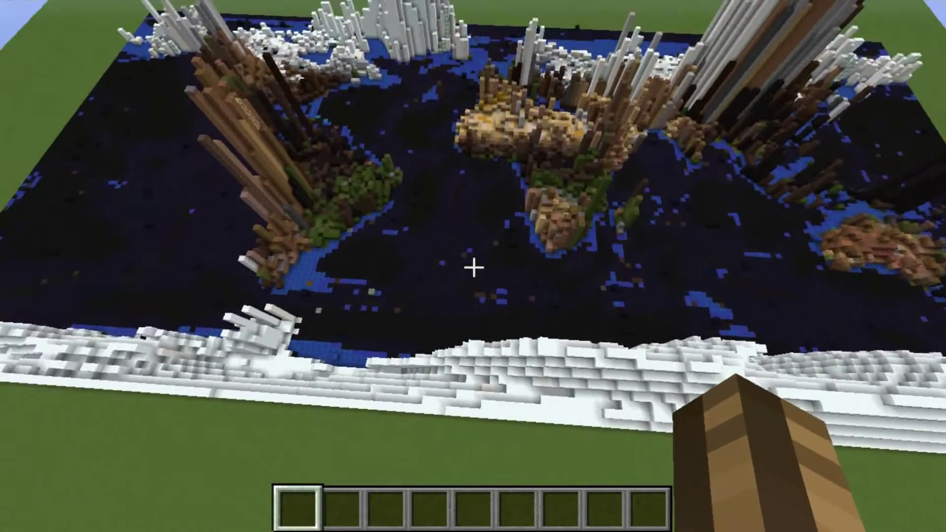
{"action": "key", "text": "s"}
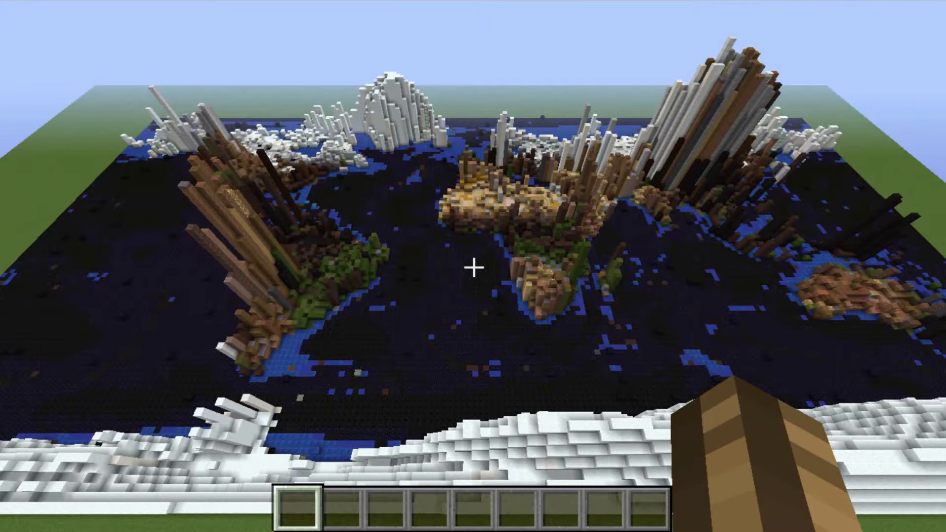
Pause the game, switch to the file manager and inspect the Height.jpg image in the tutorial folder
{"action": "key", "text": "Escape"}
{"action": "key", "text": "alt+Tab"}
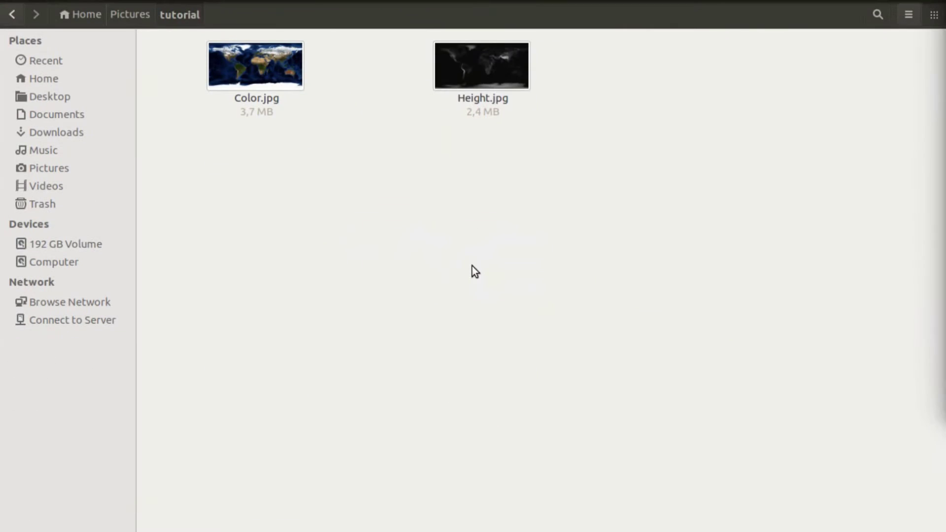
{"action": "double_click", "coordinate": [469, 78]}
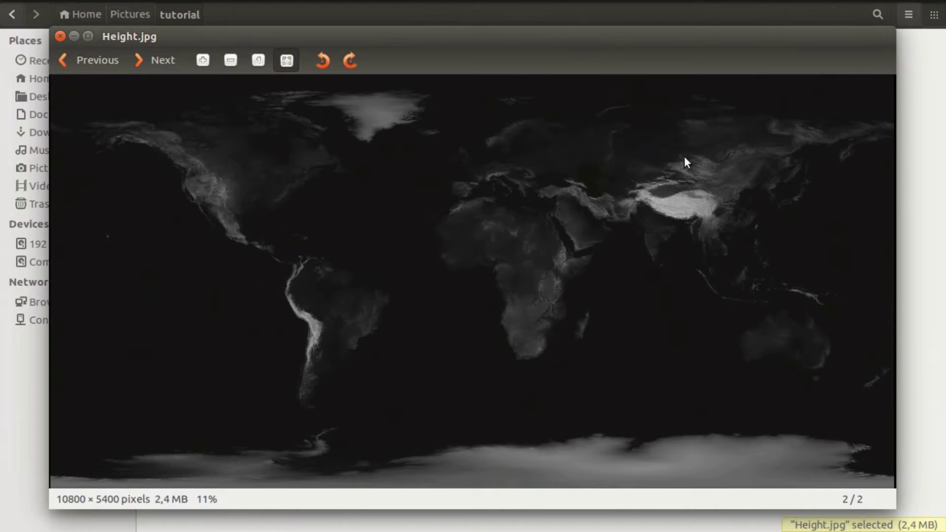
{"action": "scroll", "coordinate": [681, 197], "scroll_direction": "up", "scroll_amount": 1}
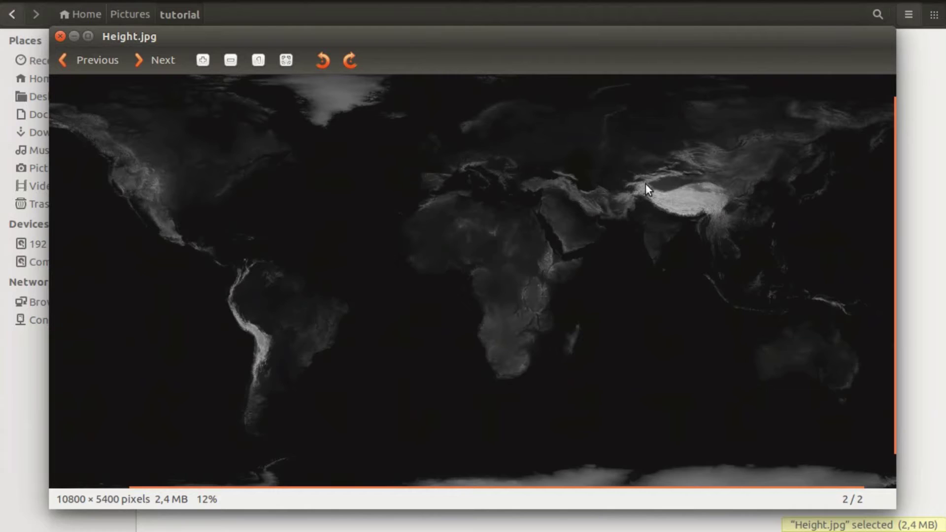
{"action": "left_click_drag", "start_coordinate": [647, 186], "coordinate": [617, 223]}
{"action": "scroll", "coordinate": [551, 282], "scroll_direction": "down", "scroll_amount": 1}
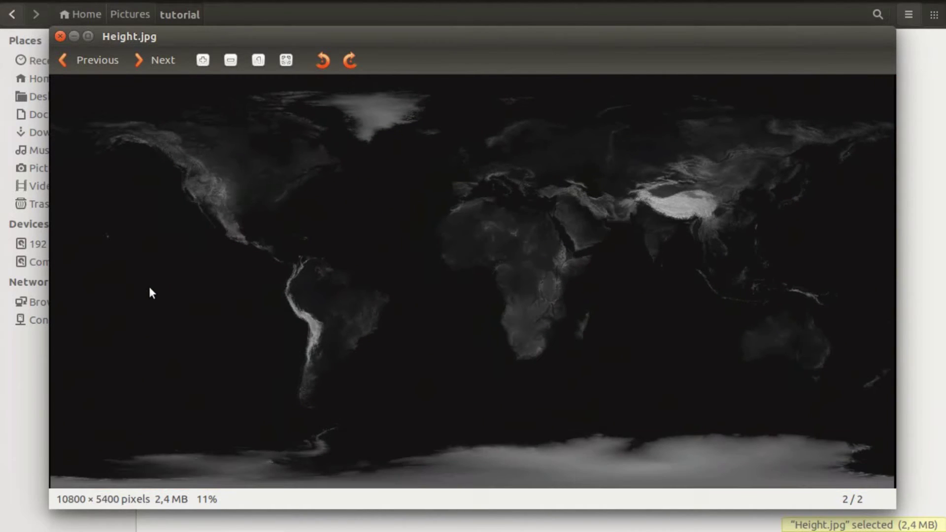
{"action": "left_click", "coordinate": [60, 36]}
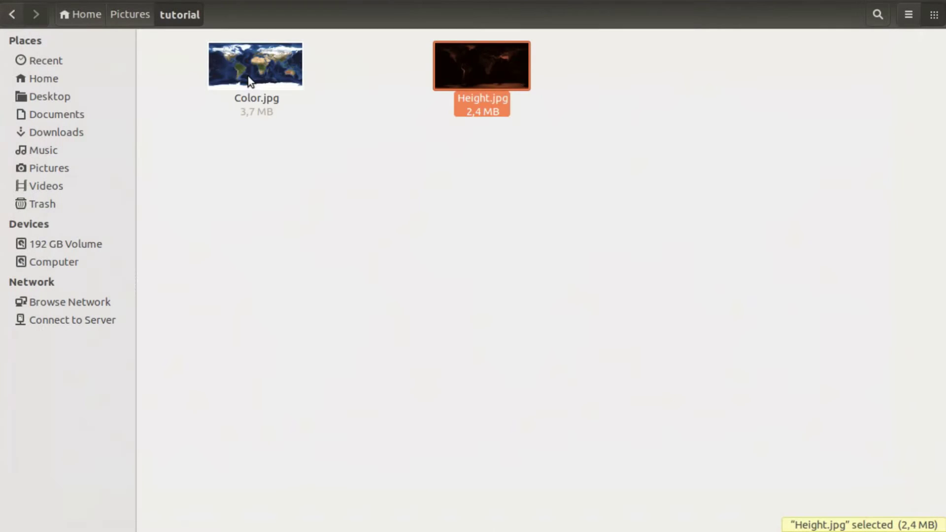
Inspect the Color.jpg world map image in the tutorial folder and close it
{"action": "double_click", "coordinate": [246, 73]}
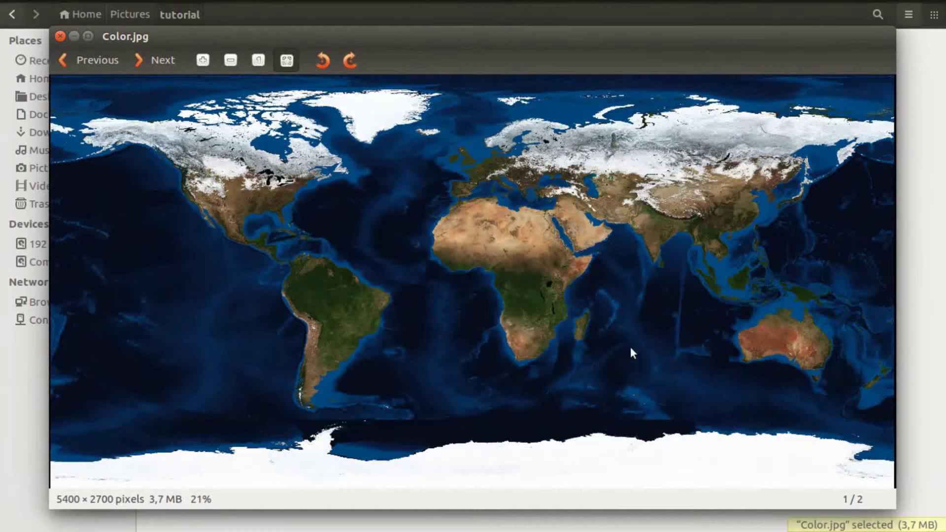
{"action": "scroll", "coordinate": [425, 320], "scroll_direction": "up", "scroll_amount": 1}
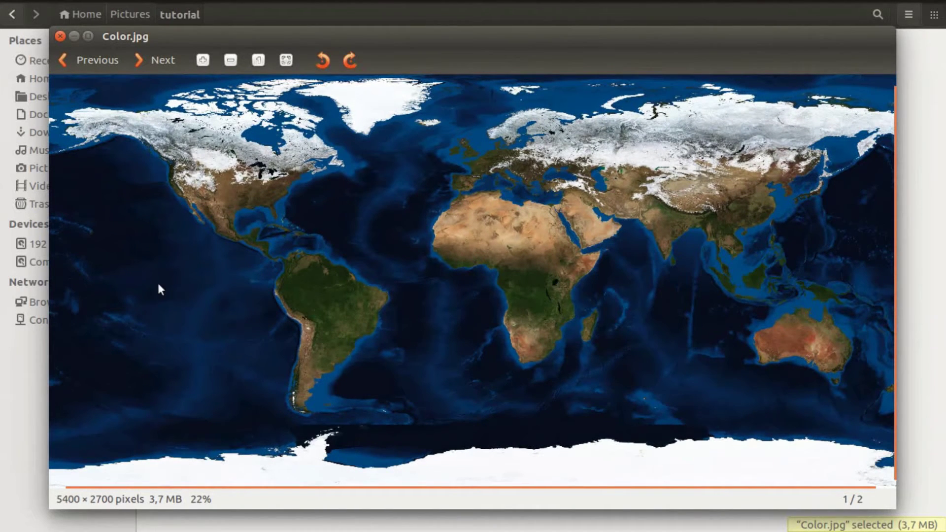
{"action": "scroll", "coordinate": [552, 281], "scroll_direction": "down", "scroll_amount": 1}
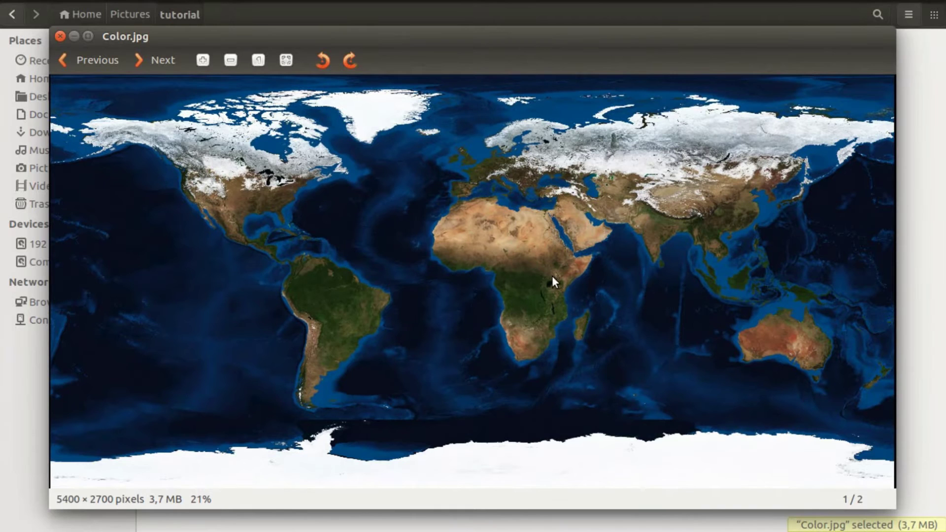
{"action": "left_click", "coordinate": [59, 34]}
{"action": "left_click_drag", "start_coordinate": [610, 157], "coordinate": [234, 55]}
{"action": "left_click", "coordinate": [416, 232]}
Switch to Minecraft, save and quit the world to the title screen, and open the img2terrain world in MCEdit
{"action": "key", "text": "ctrl+alt+Up"}
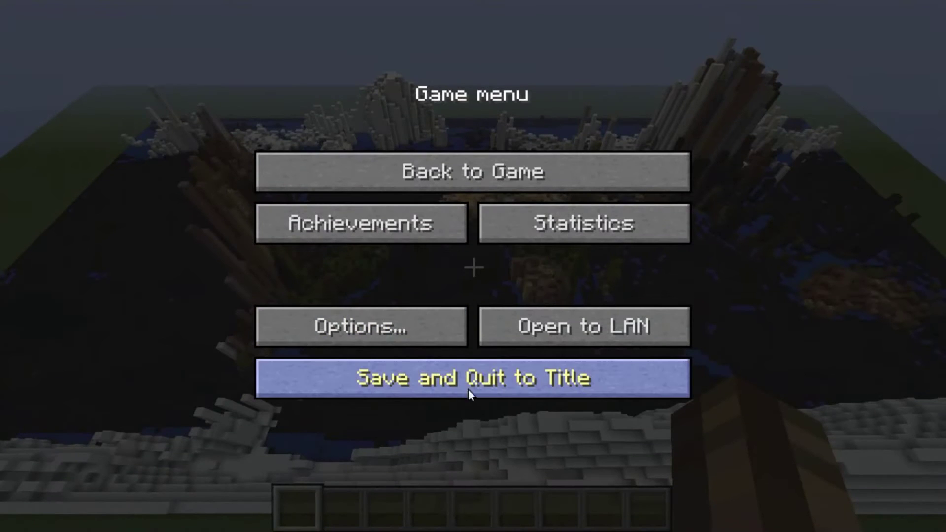
{"action": "left_click", "coordinate": [469, 387]}
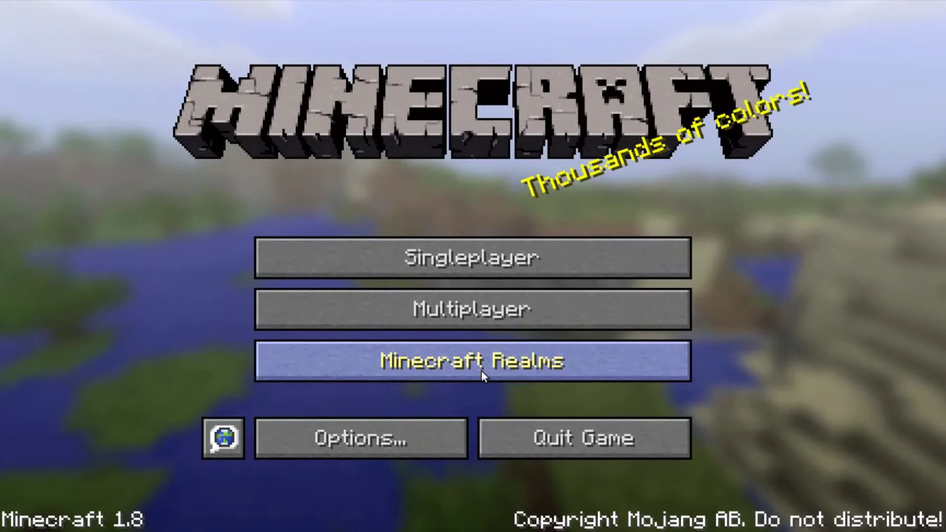
{"action": "key", "text": "ctrl+alt+Right"}
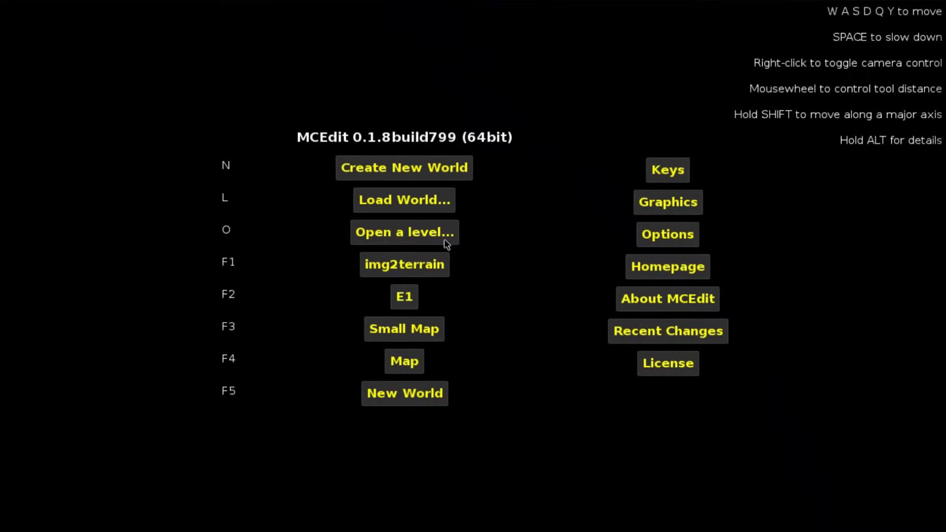
{"action": "left_click", "coordinate": [407, 267]}
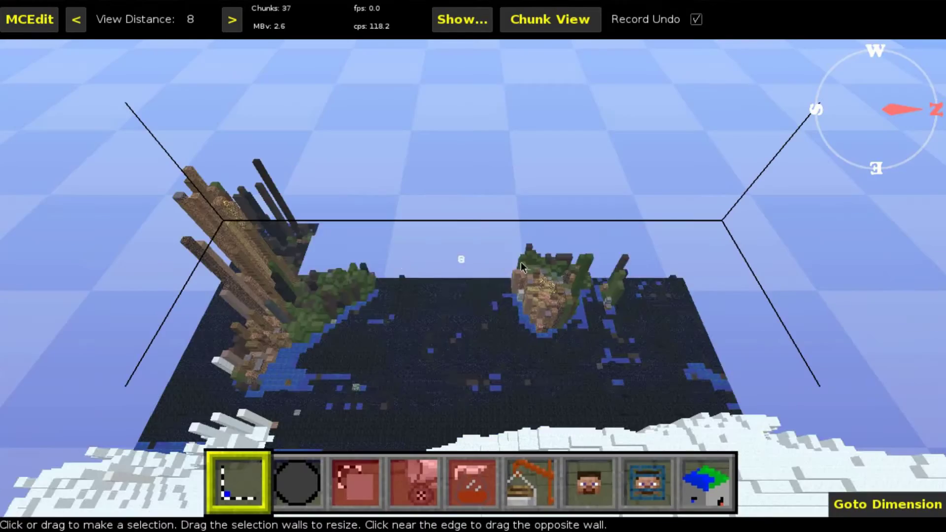
Select a 100 × 50 block area on the flat grass outside the existing map and extend the selection to 25 blocks high
{"action": "right_click", "coordinate": [461, 256]}
{"action": "key", "text": "d"}
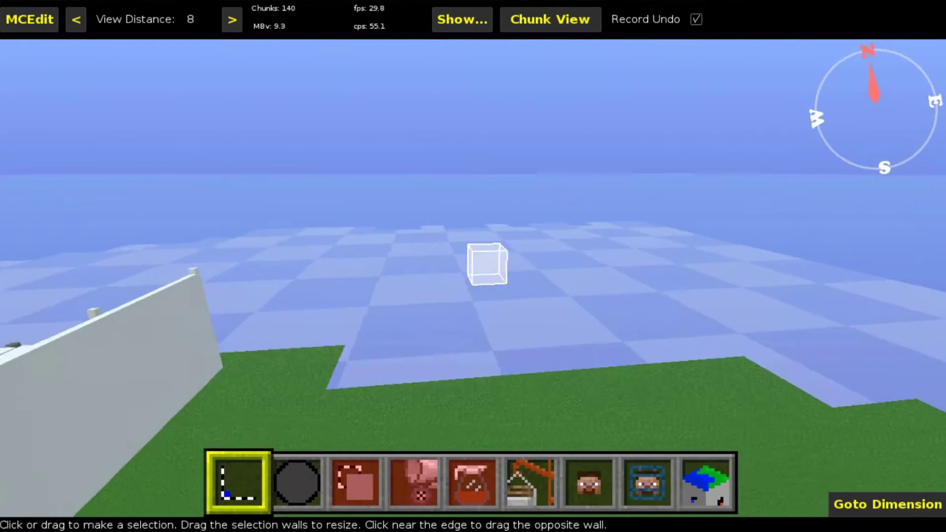
{"action": "key", "text": "space"}
{"action": "key", "text": "w"}
{"action": "right_click", "coordinate": [522, 264]}
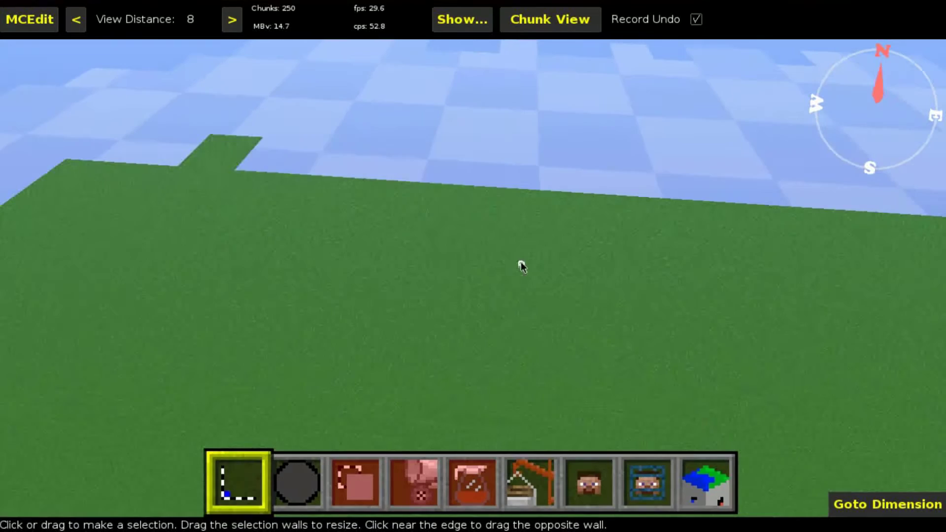
{"action": "left_click", "coordinate": [415, 164]}
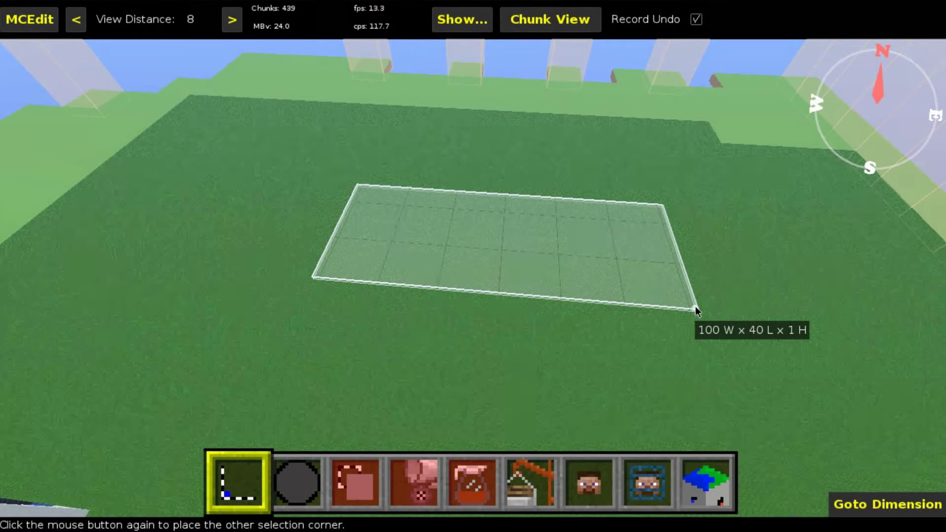
{"action": "left_click", "coordinate": [708, 344]}
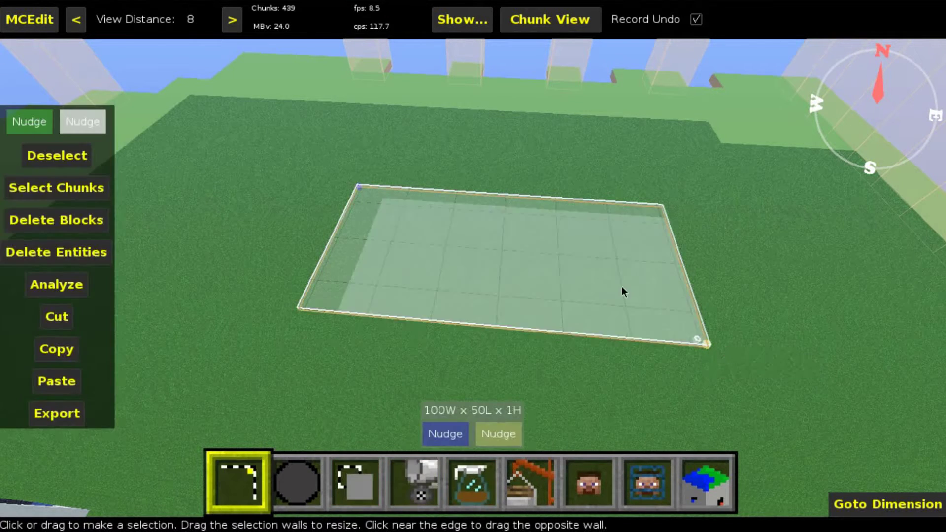
{"action": "left_click_drag", "start_coordinate": [621, 285], "coordinate": [648, 220]}
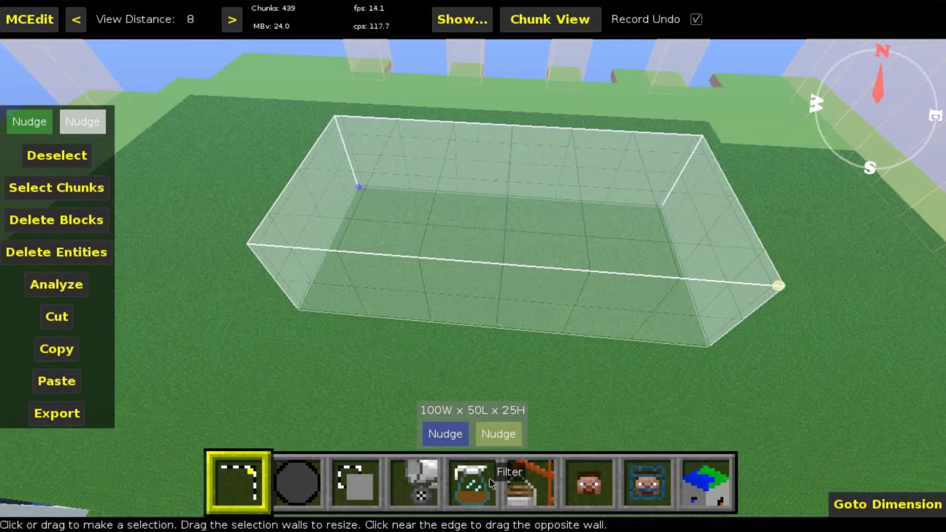
Open the Image2Terrain filter for the selection and set its image mode to Height-Map
{"action": "left_click", "coordinate": [477, 482]}
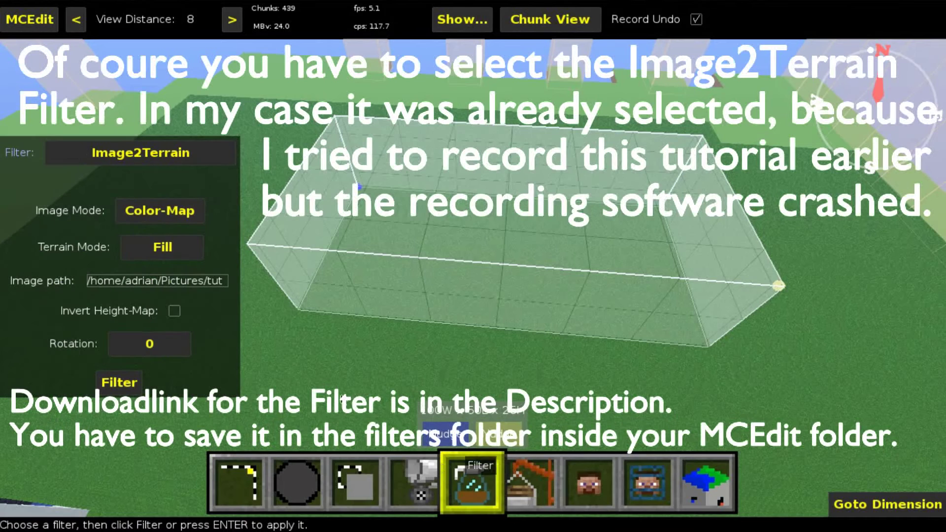
{"action": "left_click", "coordinate": [166, 227]}
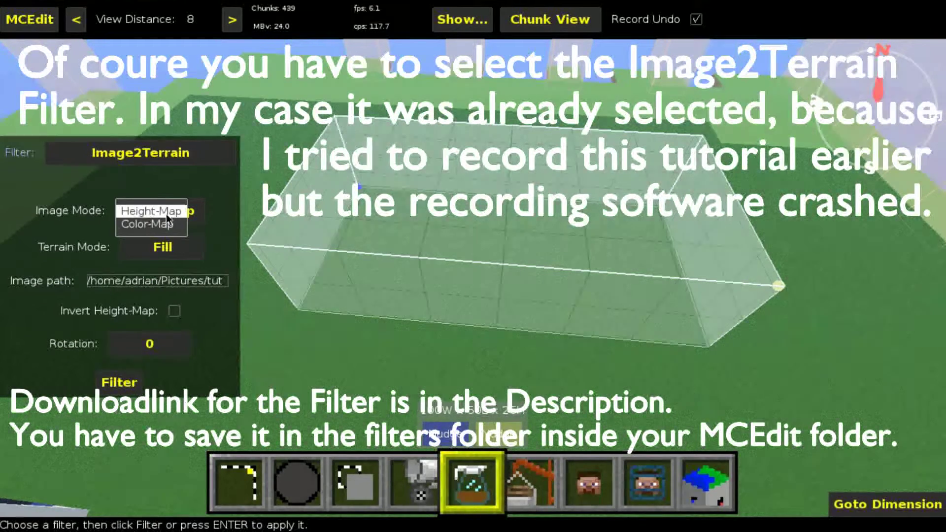
{"action": "left_click", "coordinate": [161, 209]}
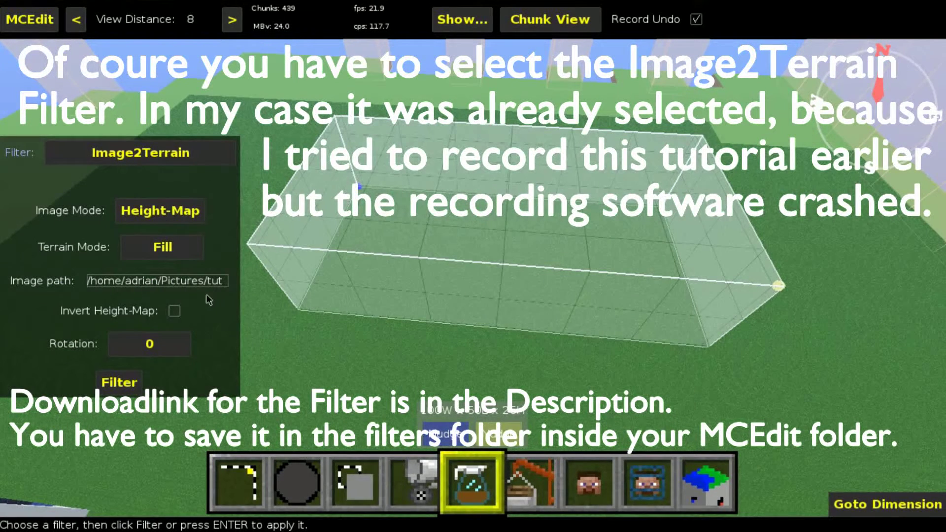
Replace the filter's image path with the full path of Height.jpg in the Pictures/tutorial folder
{"action": "left_click", "coordinate": [167, 284]}
{"action": "key", "text": "BackSpace"}
{"action": "key", "text": "BackSpace"}
{"action": "key", "text": "BackSpace"}
{"action": "key", "text": "BackSpace"}
{"action": "key", "text": "BackSpace"}
{"action": "key", "text": "BackSpace"}
{"action": "key", "text": "BackSpace"}
{"action": "key", "text": "BackSpace"}
{"action": "key", "text": "BackSpace"}
{"action": "key", "text": "BackSpace"}
{"action": "key", "text": "BackSpace"}
{"action": "key", "text": "BackSpace"}
{"action": "key", "text": "BackSpace"}
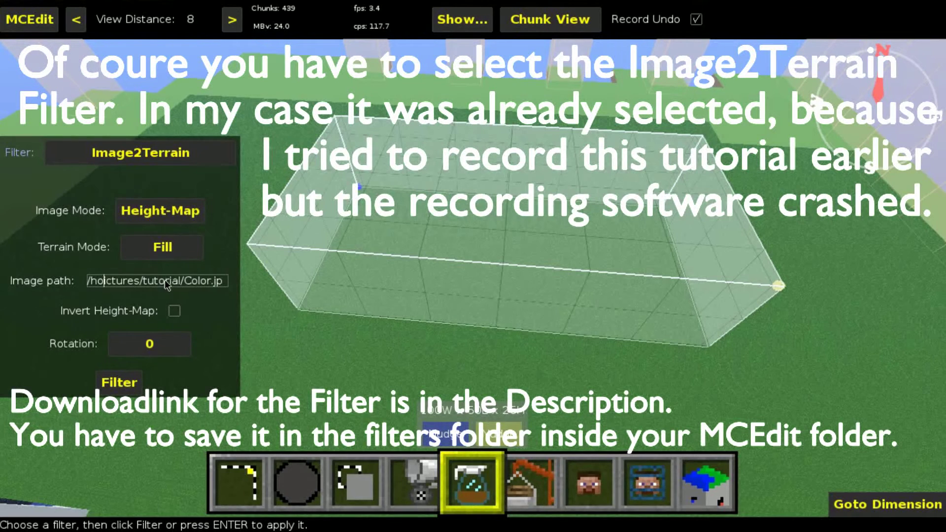
{"action": "key", "text": "Right"}
{"action": "key", "text": "Right"}
{"action": "key", "text": "Right"}
{"action": "key", "text": "Right"}
{"action": "key", "text": "Right"}
{"action": "key", "text": "Right"}
{"action": "key", "text": "Right"}
{"action": "key", "text": "Right"}
{"action": "key", "text": "Right"}
{"action": "key", "text": "Right"}
{"action": "key", "text": "Right"}
{"action": "key", "text": "Right"}
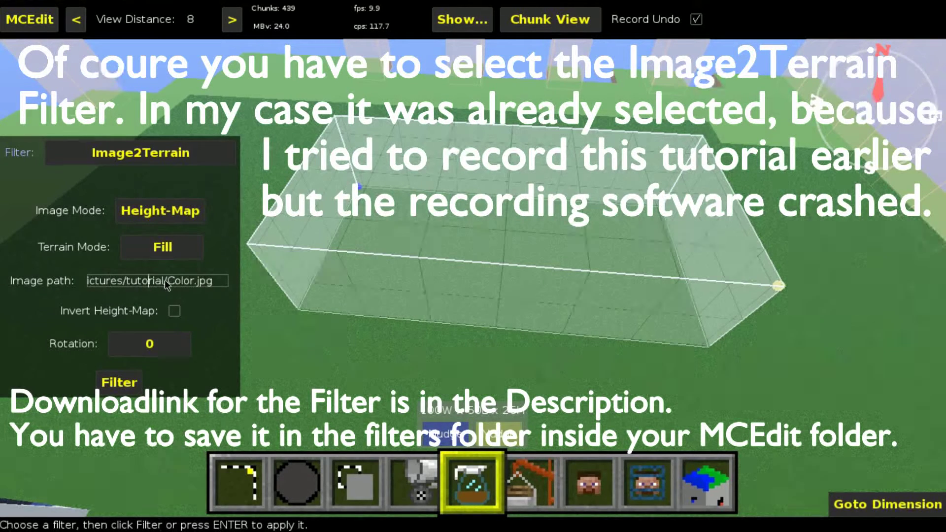
{"action": "key", "text": "Right"}
{"action": "key", "text": "Right"}
{"action": "key", "text": "Right"}
{"action": "key", "text": "Right"}
{"action": "key", "text": "Right"}
{"action": "key", "text": "Right"}
{"action": "key", "text": "Right"}
{"action": "key", "text": "Right"}
{"action": "key", "text": "BackSpace"}
{"action": "key", "text": "BackSpace"}
{"action": "key", "text": "BackSpace"}
{"action": "key", "text": "BackSpace"}
{"action": "key", "text": "BackSpace"}
{"action": "key", "text": "BackSpace"}
{"action": "key", "text": "BackSpace"}
{"action": "key", "text": "BackSpace"}
{"action": "key", "text": "BackSpace"}
{"action": "key", "text": "BackSpace"}
{"action": "key", "text": "BackSpace"}
{"action": "key", "text": "BackSpace"}
{"action": "key", "text": "BackSpace"}
{"action": "key", "text": "BackSpace"}
{"action": "key", "text": "BackSpace"}
{"action": "key", "text": "BackSpace"}
{"action": "key", "text": "BackSpace"}
{"action": "key", "text": "BackSpace"}
{"action": "key", "text": "BackSpace"}
{"action": "key", "text": "BackSpace"}
{"action": "key", "text": "BackSpace"}
{"action": "key", "text": "BackSpace"}
{"action": "key", "text": "BackSpace"}
{"action": "key", "text": "BackSpace"}
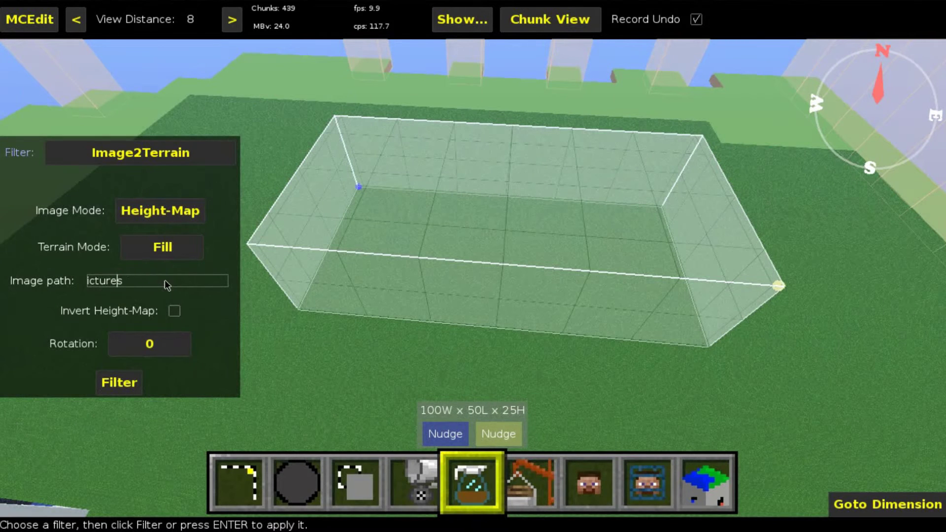
{"action": "key", "text": "BackSpace"}
{"action": "key", "text": "BackSpace"}
{"action": "type", "text": "/home/adrian"}
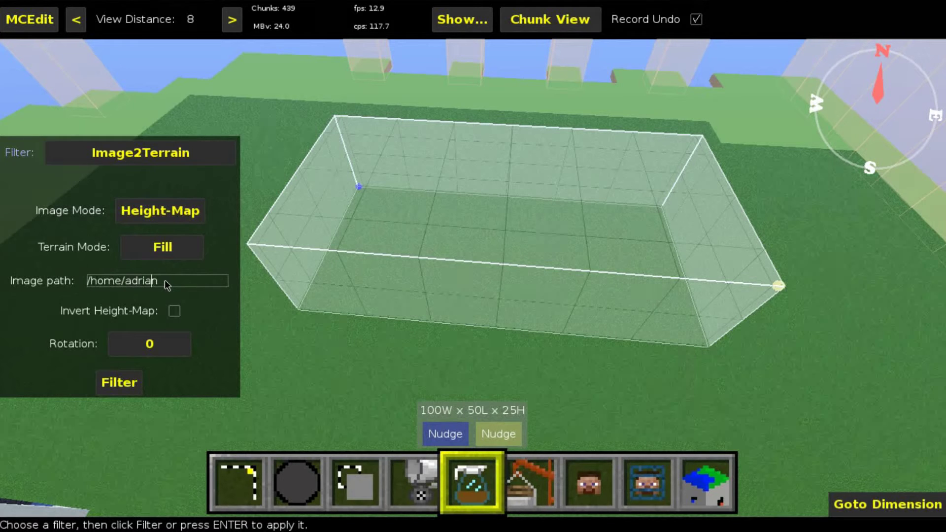
{"action": "type", "text": "/Pictures/tutorial/Height.jpg"}
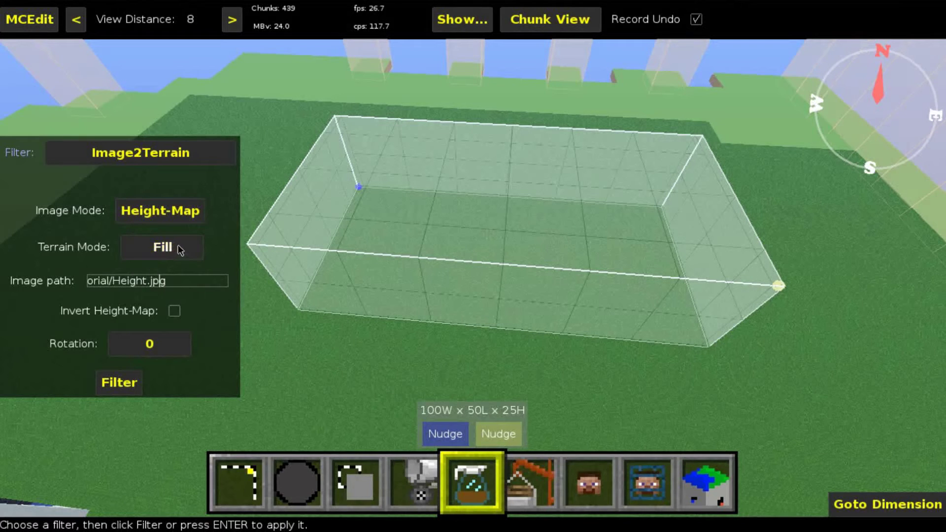
Set the filter's terrain mode to Fill and its rotation to 0
{"action": "left_click", "coordinate": [178, 245]}
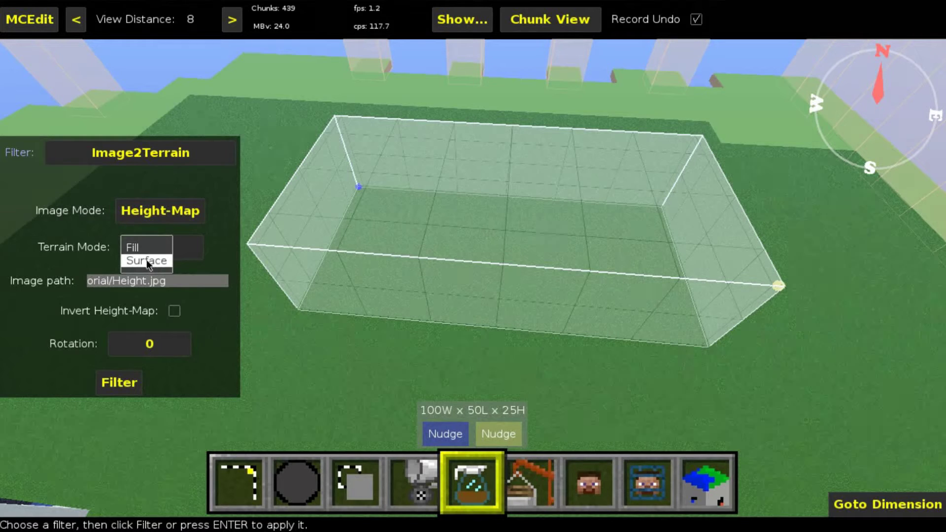
{"action": "left_click", "coordinate": [158, 243]}
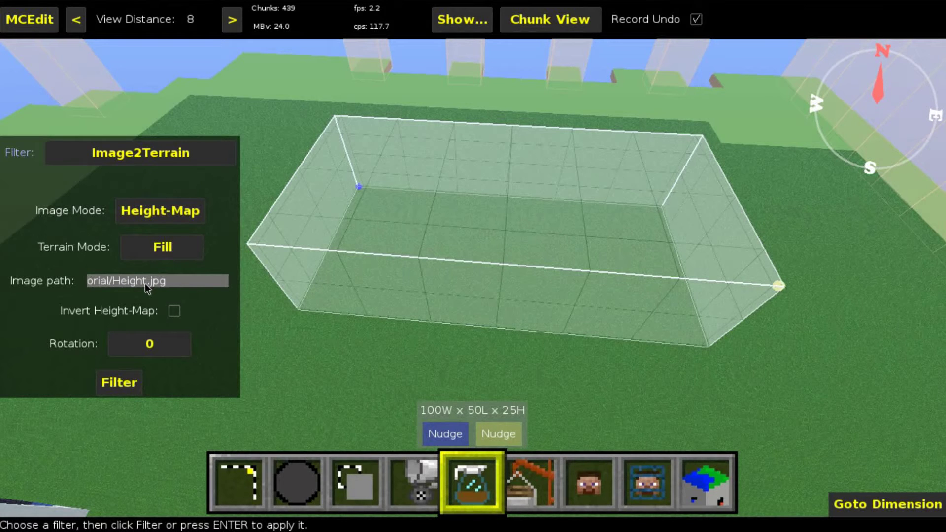
{"action": "left_click", "coordinate": [147, 348]}
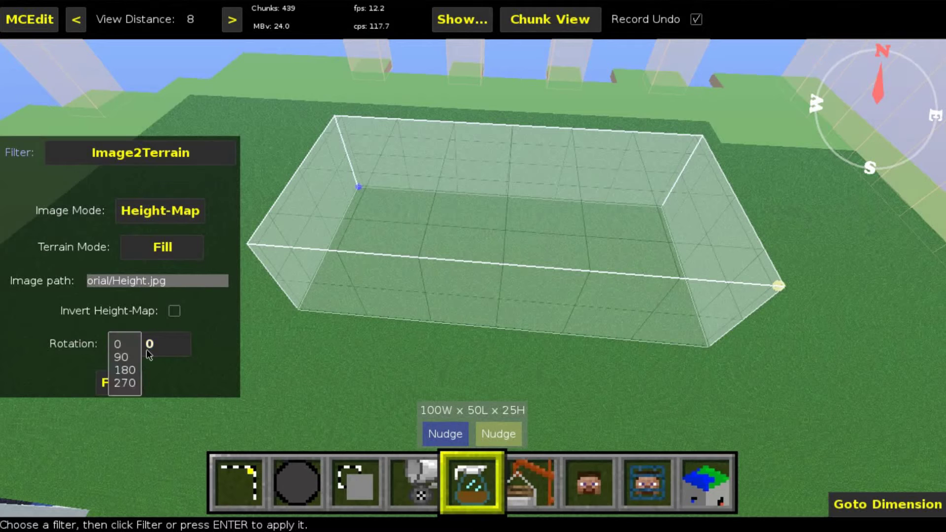
{"action": "left_click", "coordinate": [118, 345]}
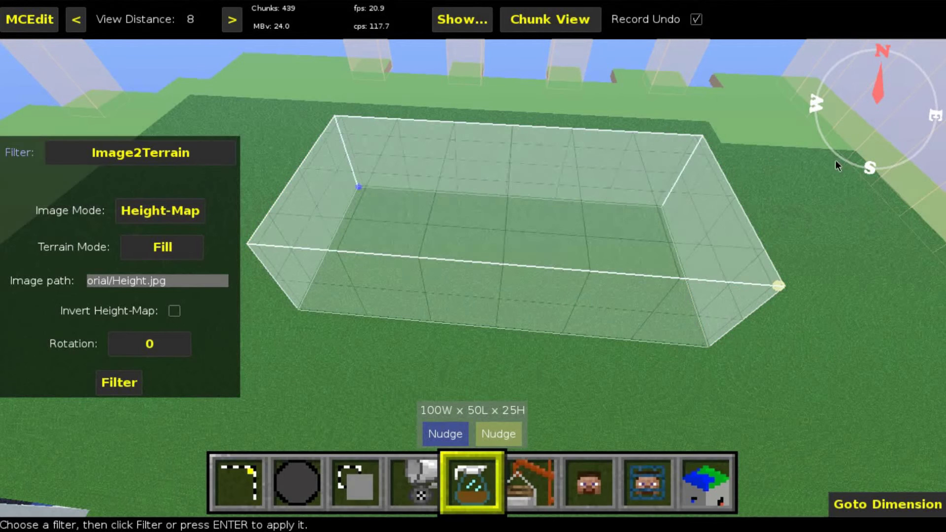
Apply the Height-Map filter to the selected area and inspect the generated relief from up close
{"action": "left_click", "coordinate": [122, 383]}
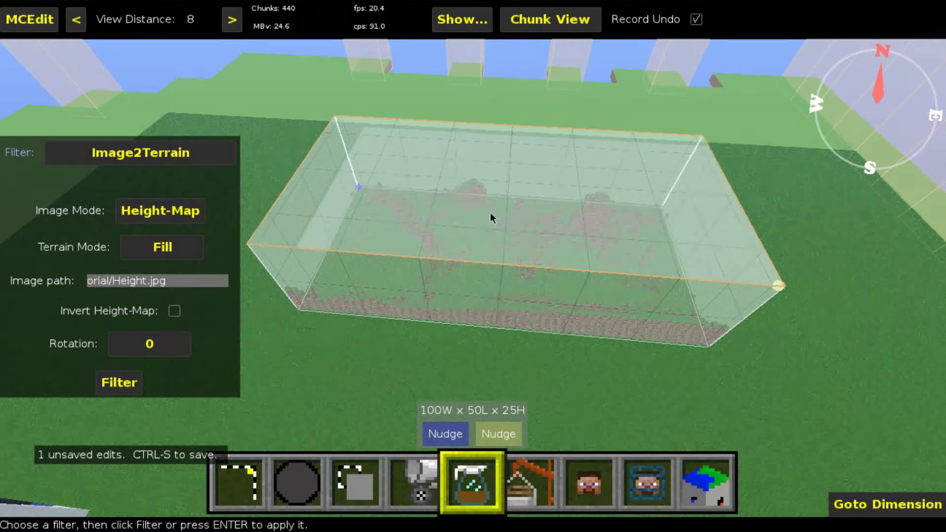
{"action": "key", "text": "w"}
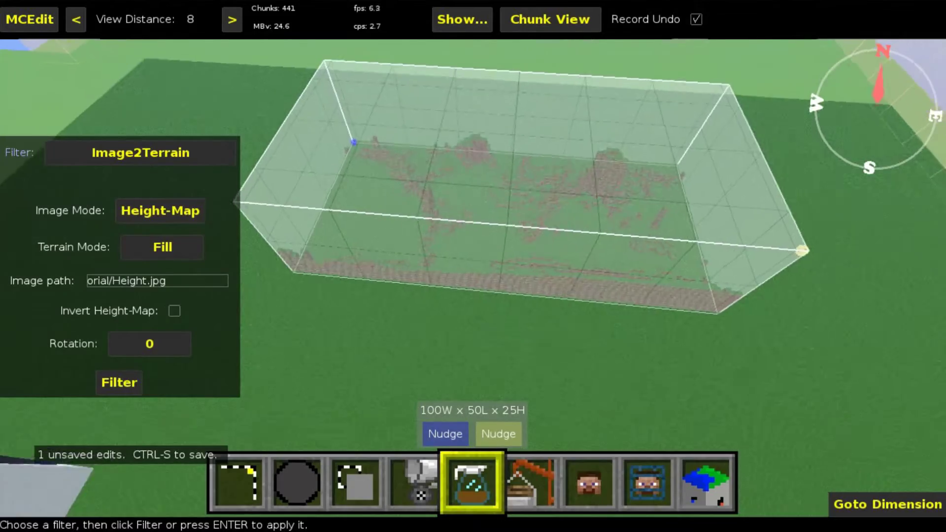
{"action": "key", "text": "w"}
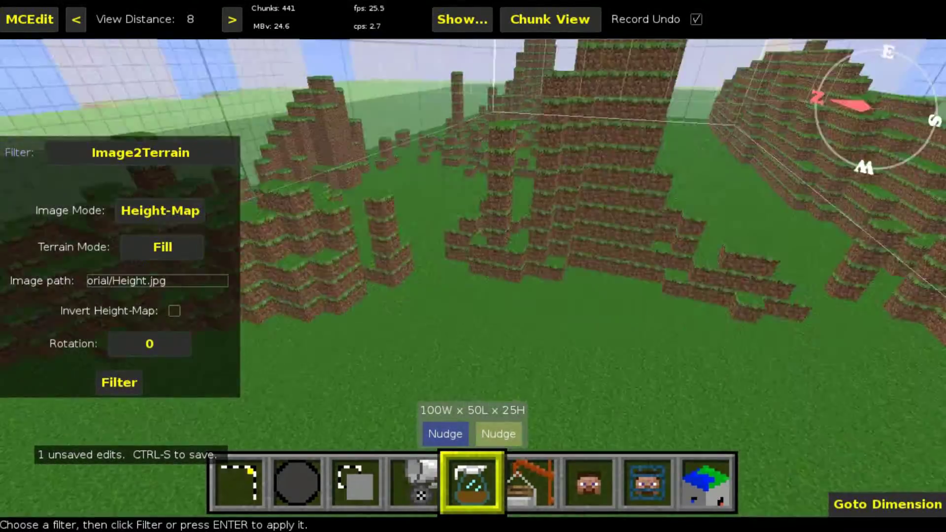
{"action": "key", "text": "w"}
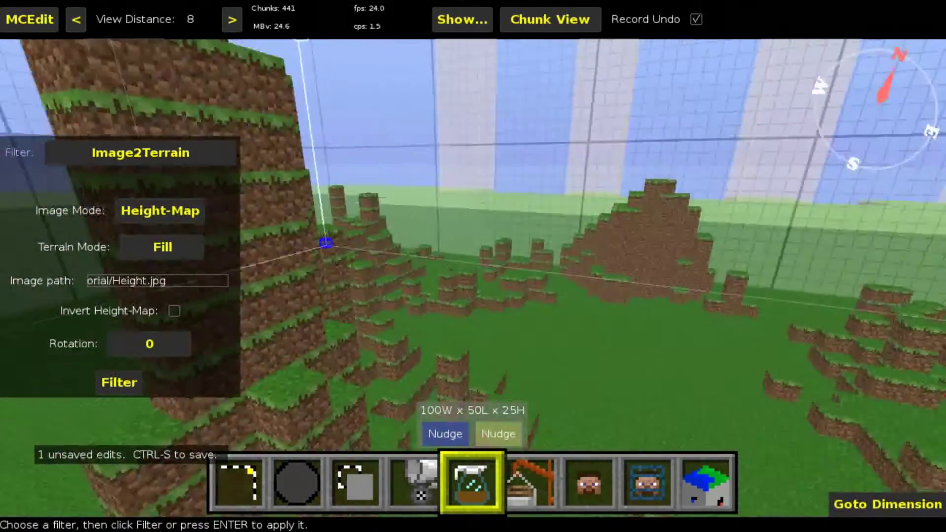
{"action": "key", "text": "s"}
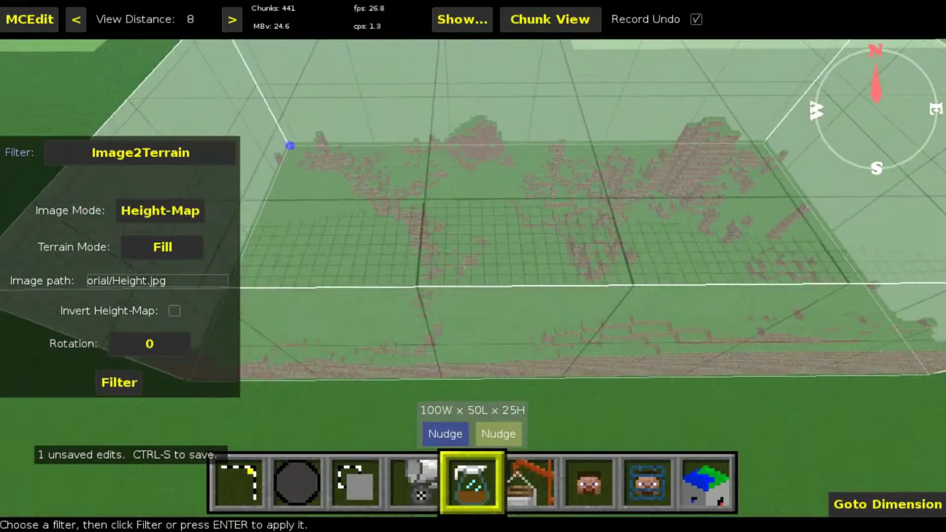
{"action": "right_click", "coordinate": [491, 217]}
Set the filter's image mode to Color-Map and change the image file in the path to Color.jpg
{"action": "left_click", "coordinate": [195, 213]}
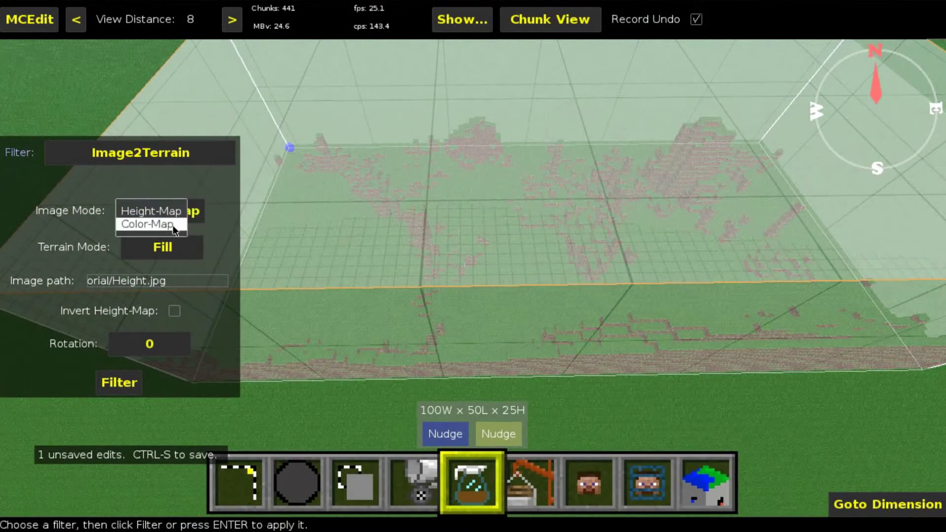
{"action": "left_click", "coordinate": [172, 226]}
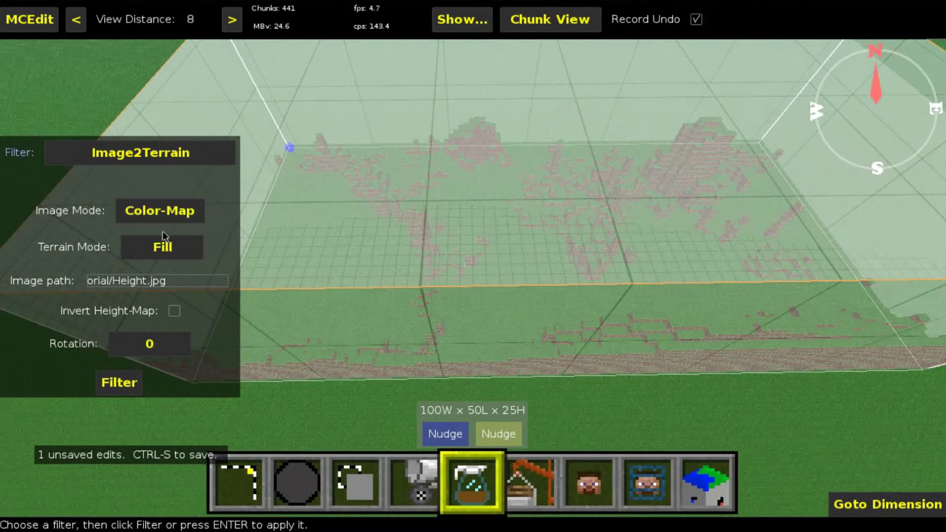
{"action": "left_click", "coordinate": [174, 284]}
{"action": "key", "text": "BackSpace"}
{"action": "key", "text": "BackSpace"}
{"action": "key", "text": "BackSpace"}
{"action": "key", "text": "BackSpace"}
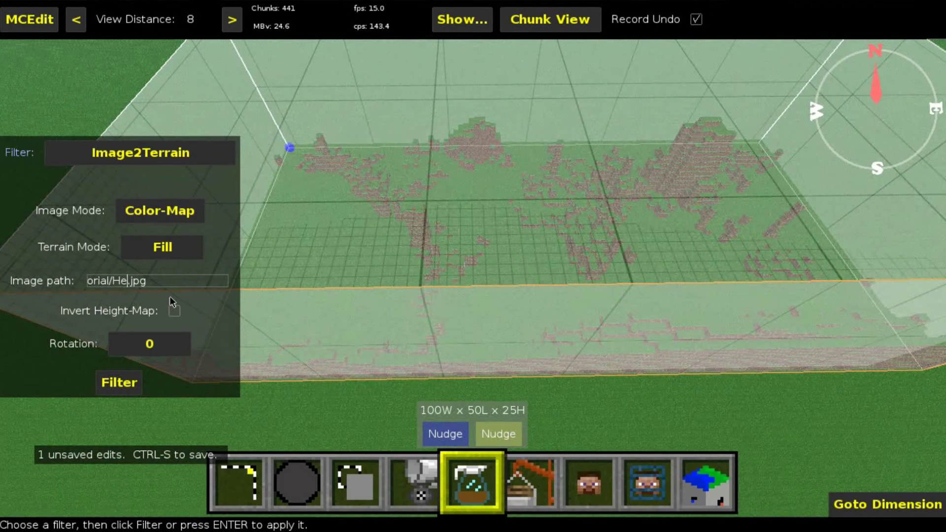
{"action": "key", "text": "BackSpace"}
{"action": "key", "text": "BackSpace"}
{"action": "type", "text": "Color"}
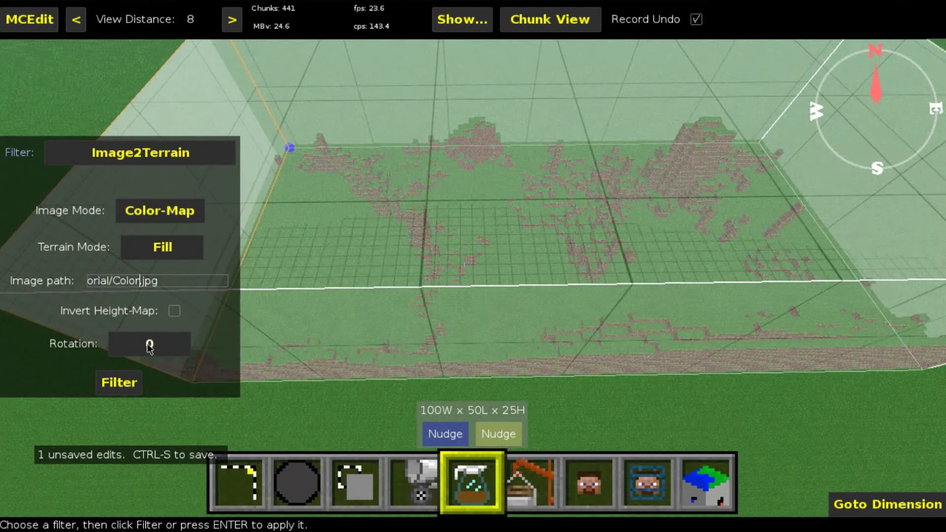
Apply the Color-Map filter to the selected terrain and inspect the colored blocks from up close
{"action": "left_click", "coordinate": [118, 384]}
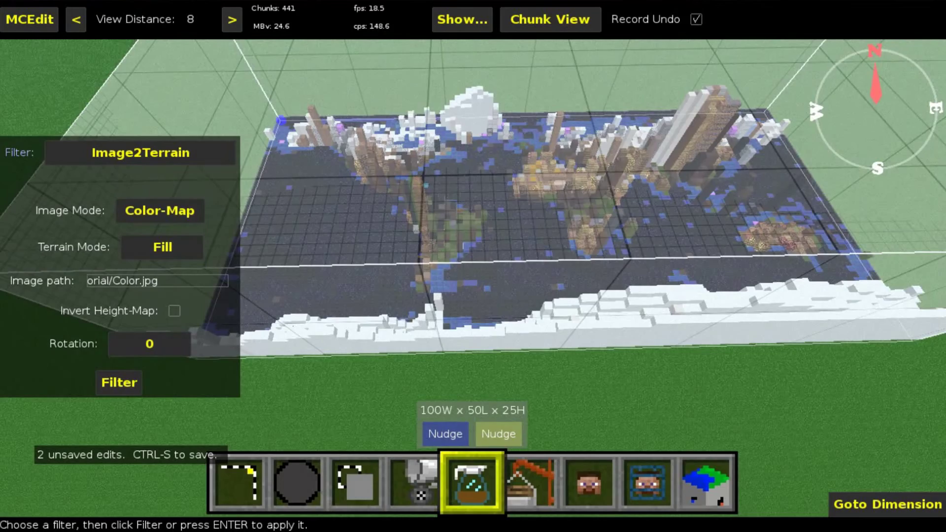
{"action": "key", "text": "w"}
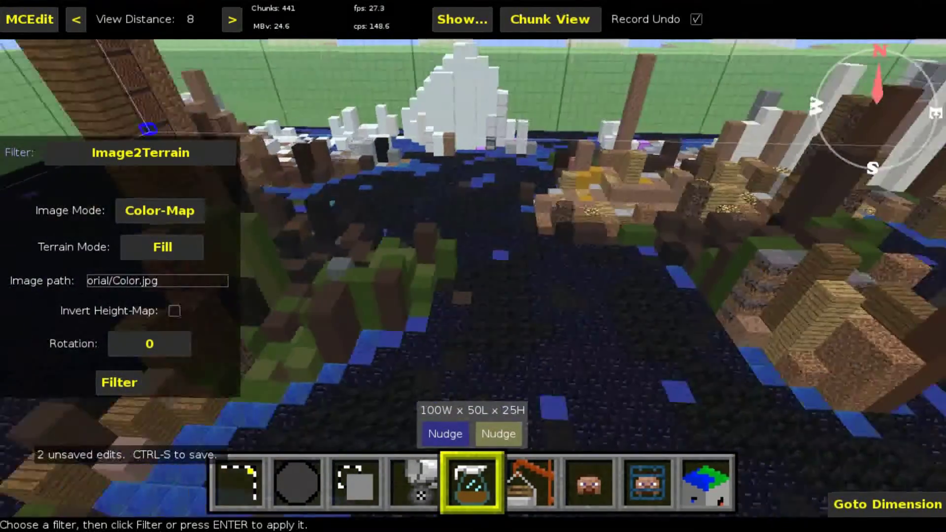
{"action": "key", "text": "s"}
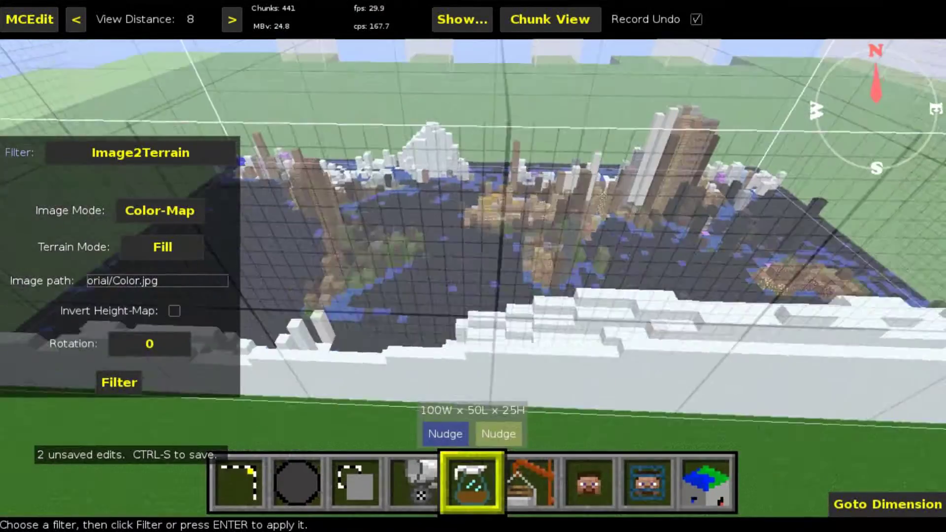
Save and close the img2terrain world in MCEdit and switch to Minecraft
{"action": "key", "text": "s"}
{"action": "key", "text": "a"}
{"action": "key", "text": "Return"}
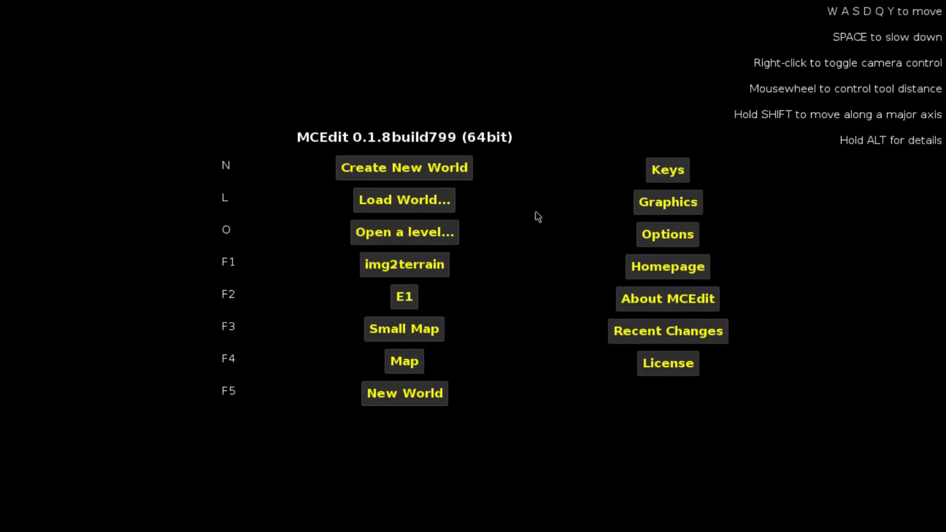
{"action": "key", "text": "alt+Tab"}
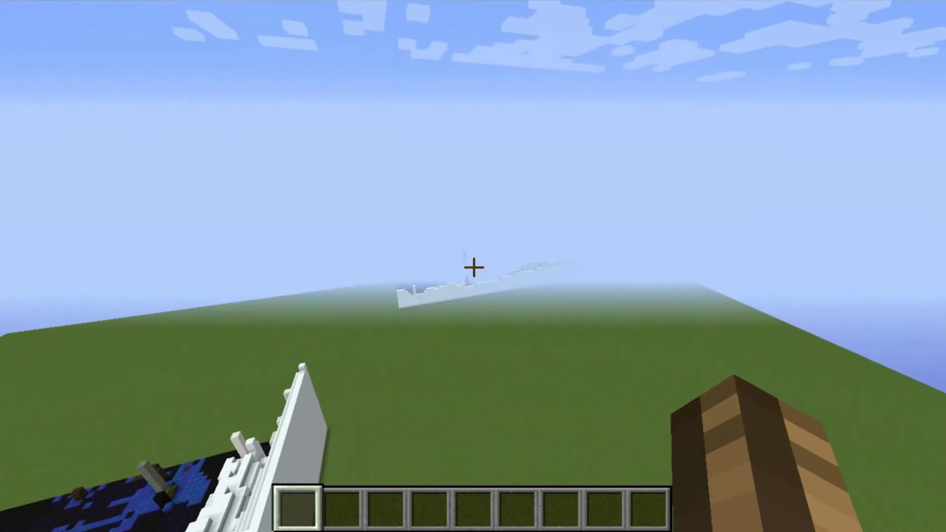
Fly over the new world map in Minecraft and examine its block materials, including the glowstone, up close and from above
{"action": "key", "text": "w"}
{"action": "key", "text": "w"}
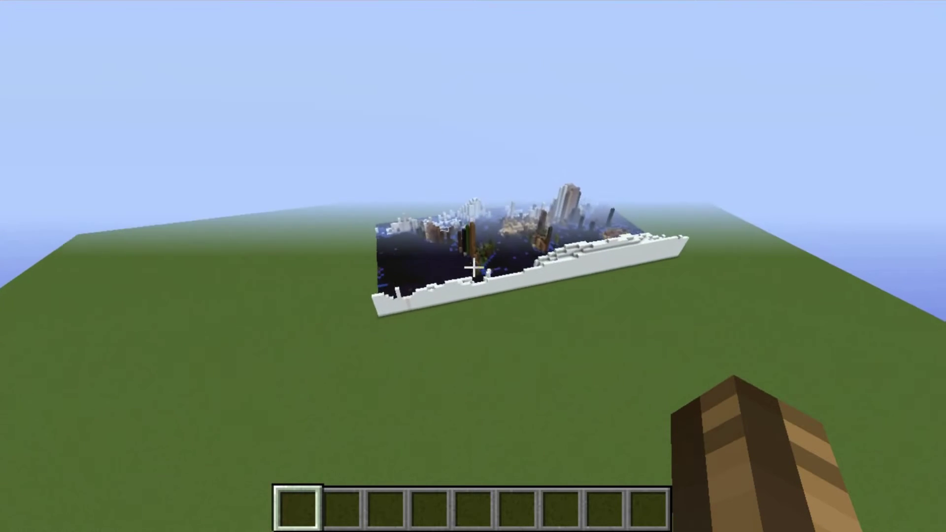
{"action": "key", "text": "w"}
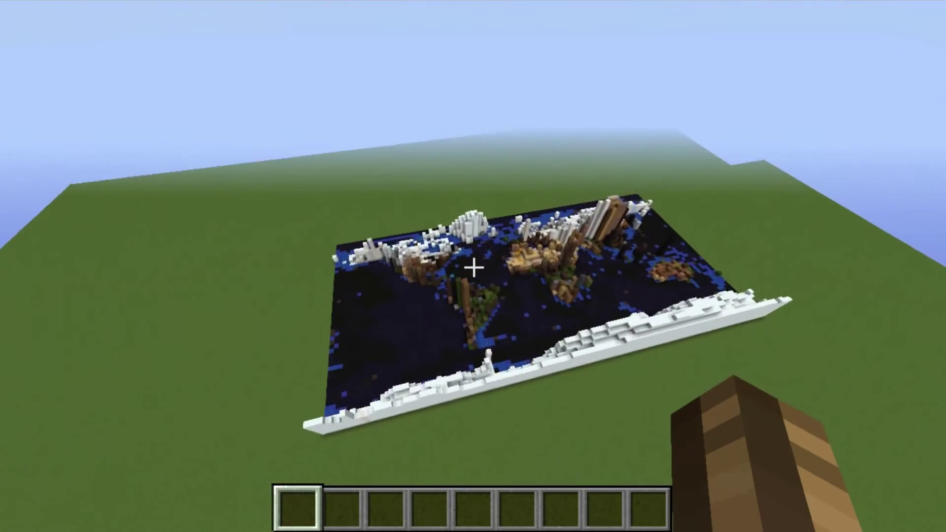
{"action": "key", "text": "w"}
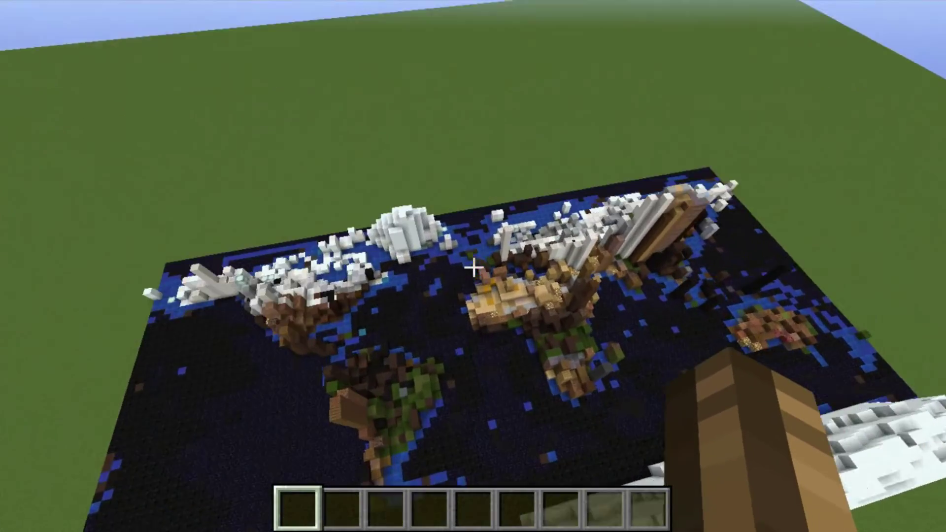
{"action": "key", "text": "w"}
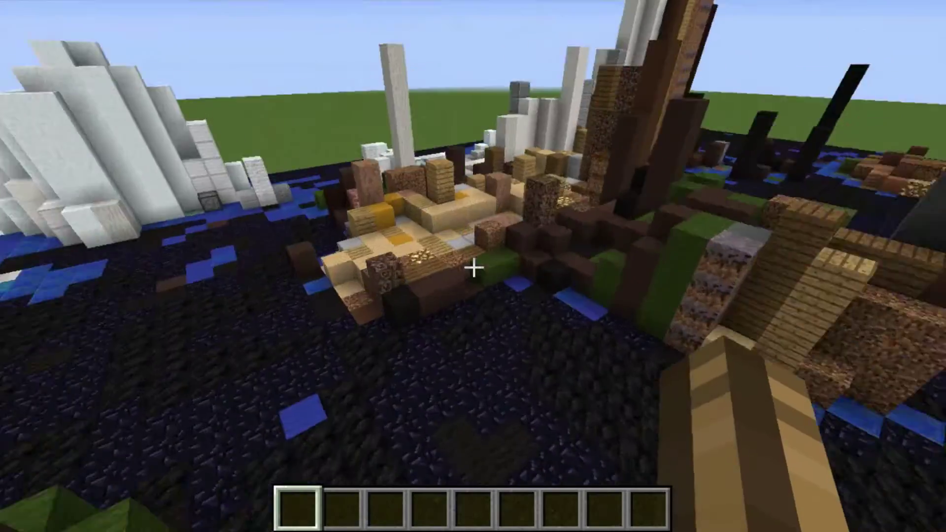
{"action": "key", "text": "shift"}
{"action": "key", "text": "w"}
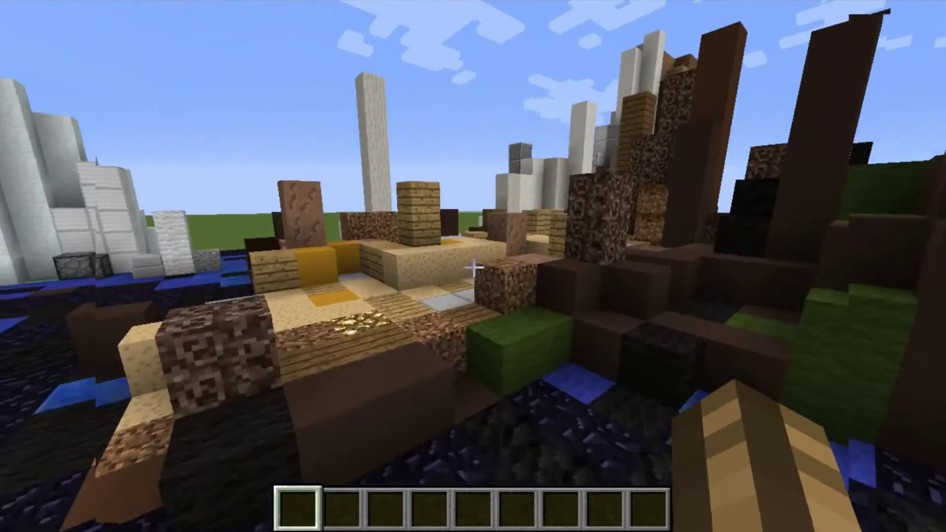
{"action": "key", "text": "w"}
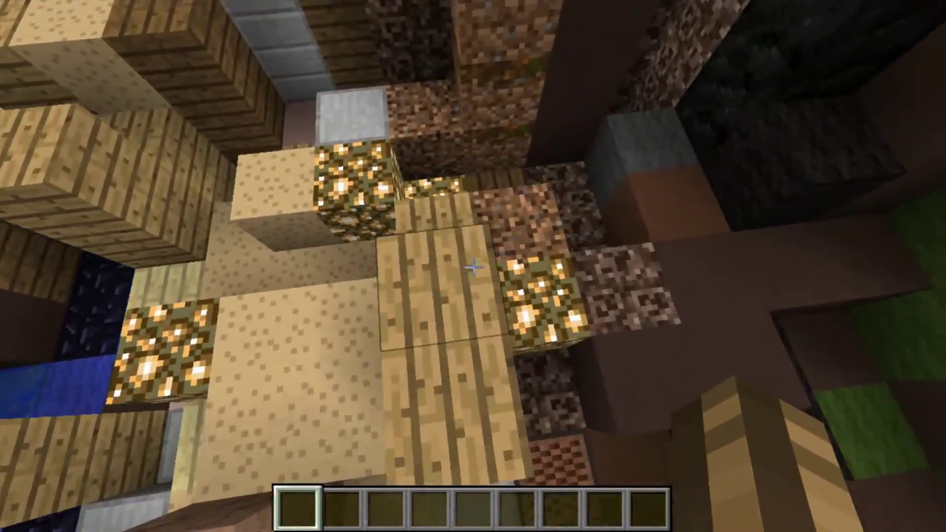
{"action": "key", "text": "d"}
{"action": "key", "text": "shift"}
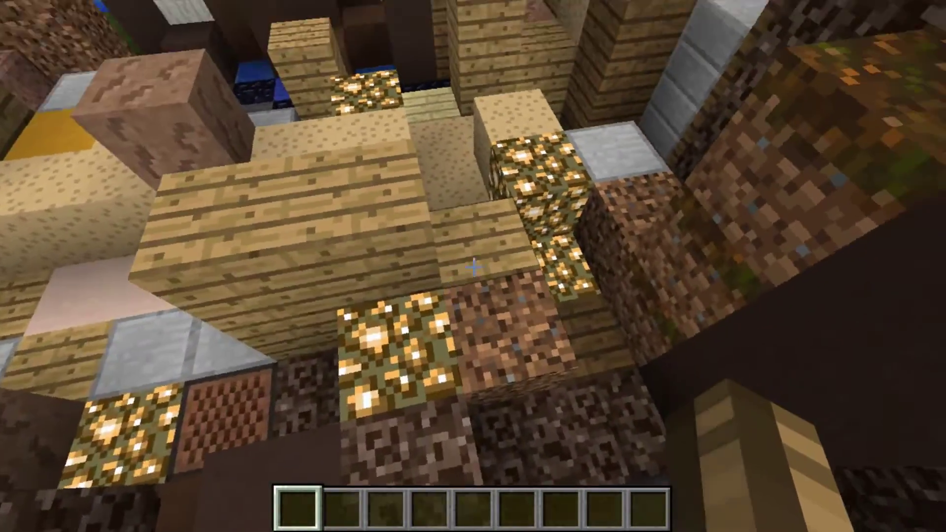
{"action": "key", "text": "space"}
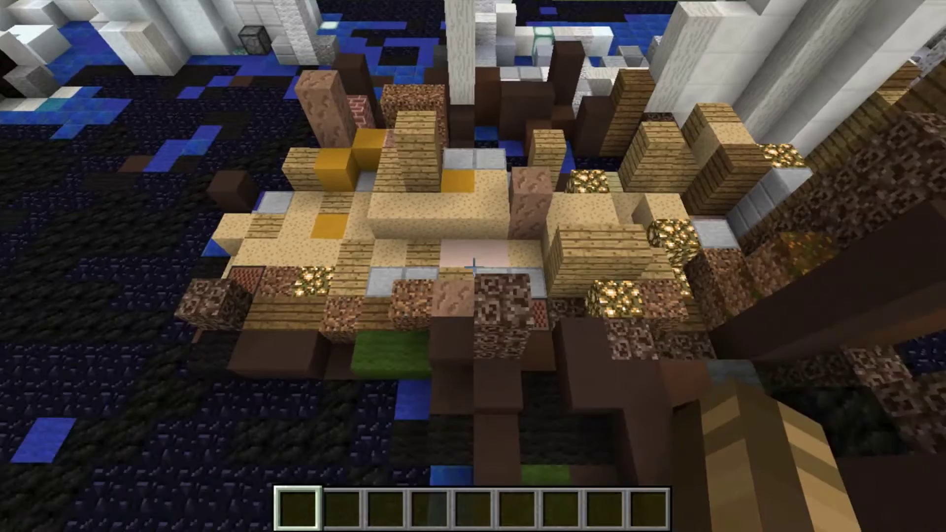
{"action": "key", "text": "space"}
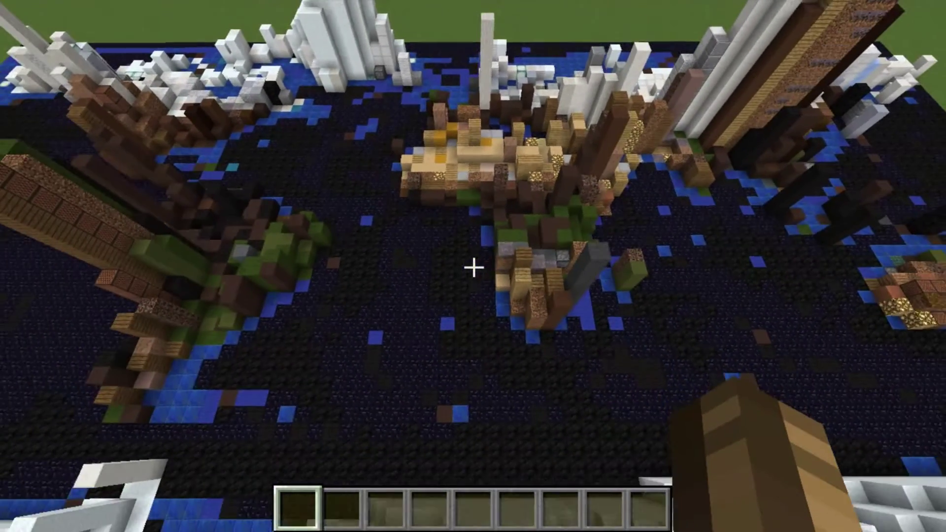
{"action": "key", "text": "s"}
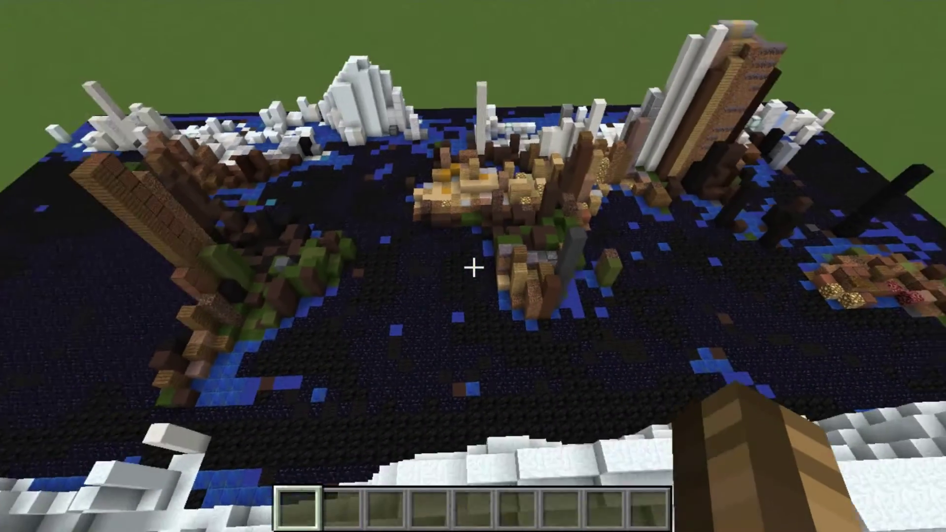
{"action": "key", "text": "s"}
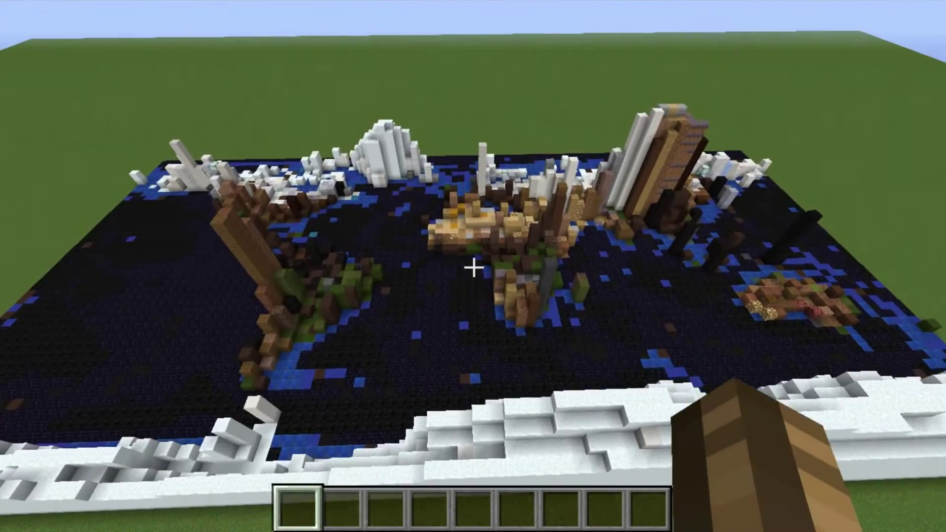
{"action": "key", "text": "space"}
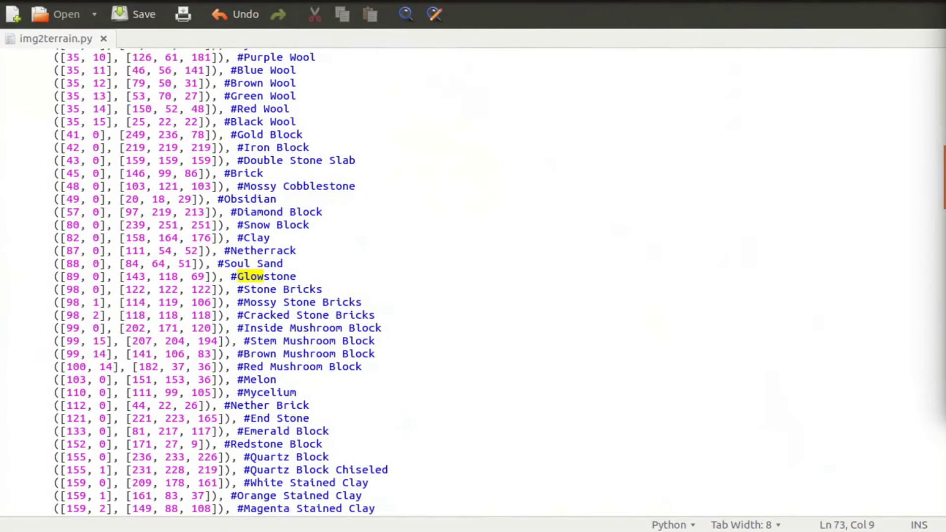
Review the inputs and the block color list in img2terrain.py, including the entries around Glowstone
{"action": "left_click", "coordinate": [413, 237]}
{"action": "scroll", "coordinate": [402, 214], "scroll_direction": "up", "scroll_amount": 5}
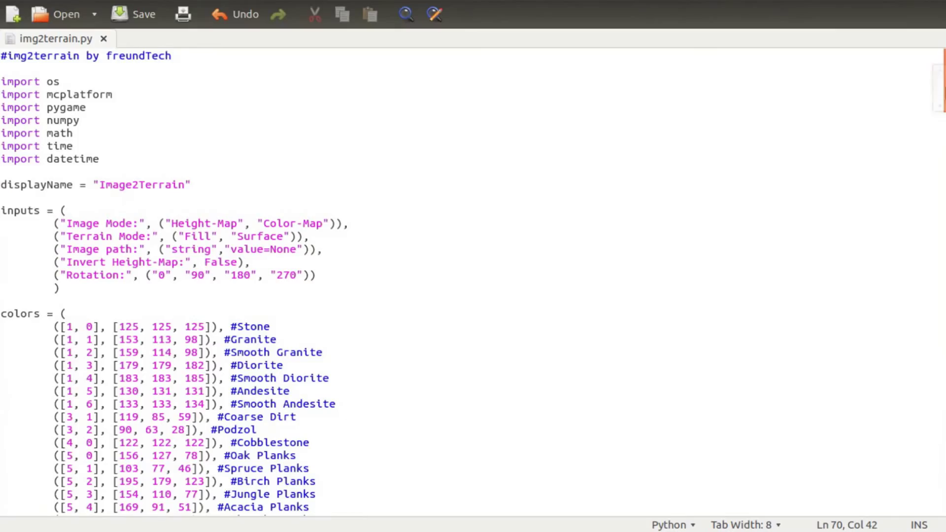
{"action": "left_click_drag", "start_coordinate": [943, 88], "coordinate": [915, 210]}
{"action": "scroll", "coordinate": [374, 148], "scroll_direction": "up", "scroll_amount": 13}
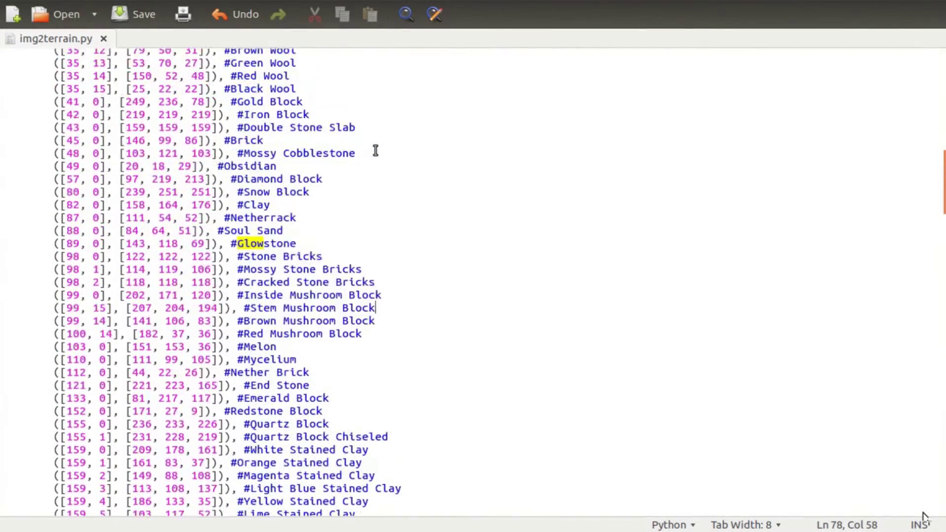
{"action": "scroll", "coordinate": [412, 146], "scroll_direction": "down", "scroll_amount": 3}
{"action": "scroll", "coordinate": [412, 147], "scroll_direction": "down", "scroll_amount": 3}
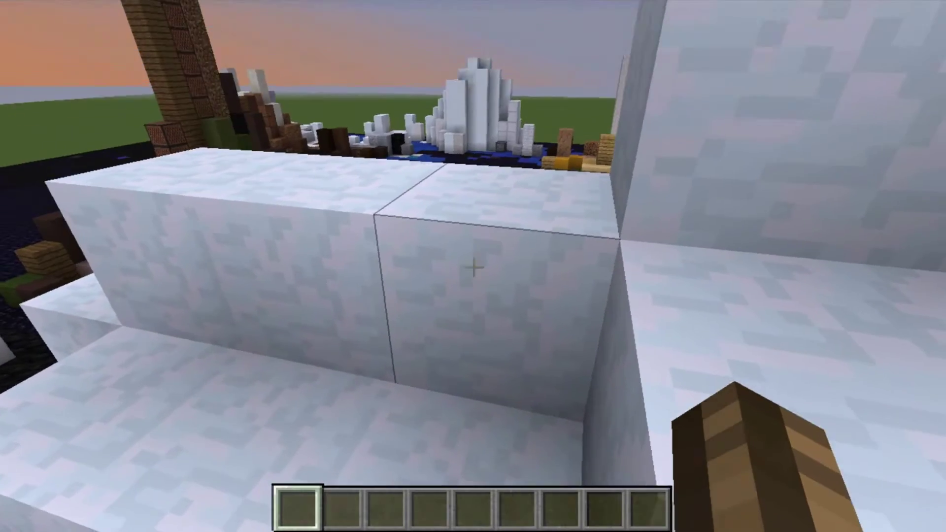
Switch from Minecraft to MCEdit, open the img2terrain world and fly to the far corner of the map
{"action": "key", "text": "Escape"}
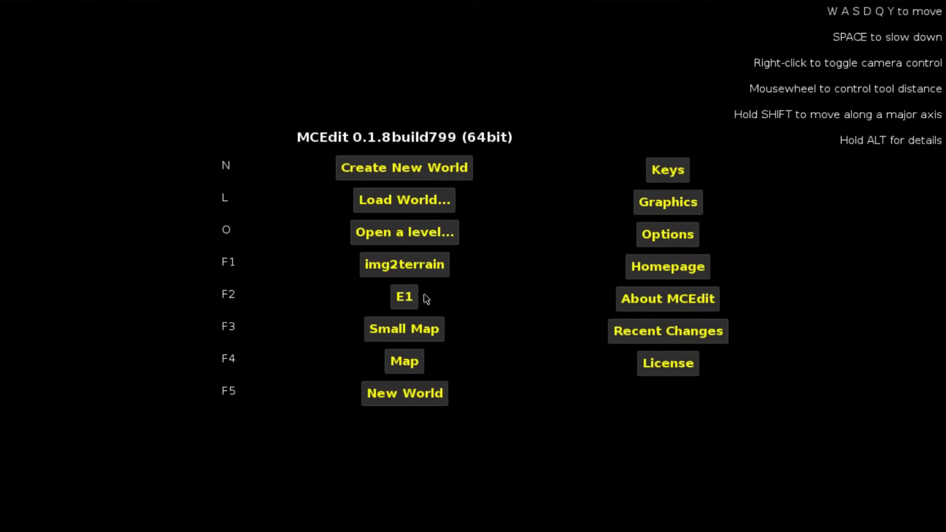
{"action": "left_click", "coordinate": [410, 264]}
{"action": "key", "text": "s"}
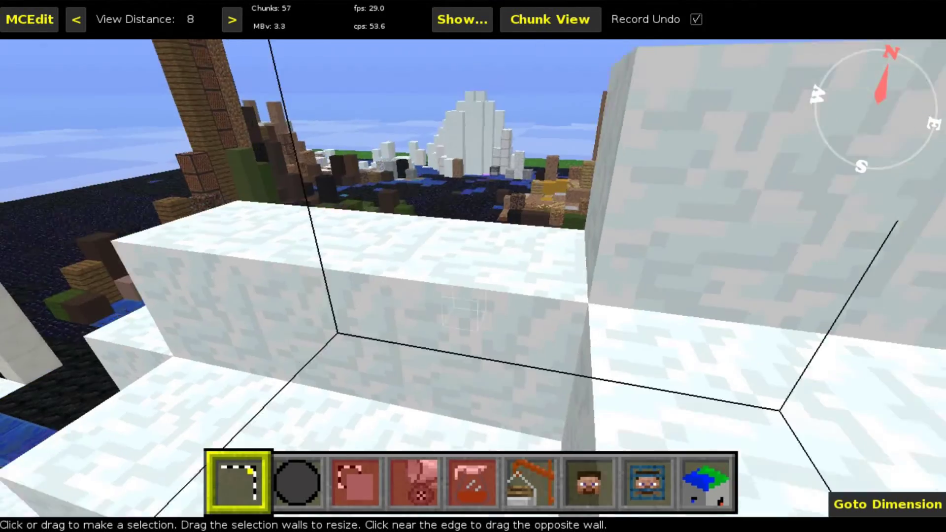
{"action": "key", "text": "s"}
{"action": "key", "text": "space"}
{"action": "key", "text": "a"}
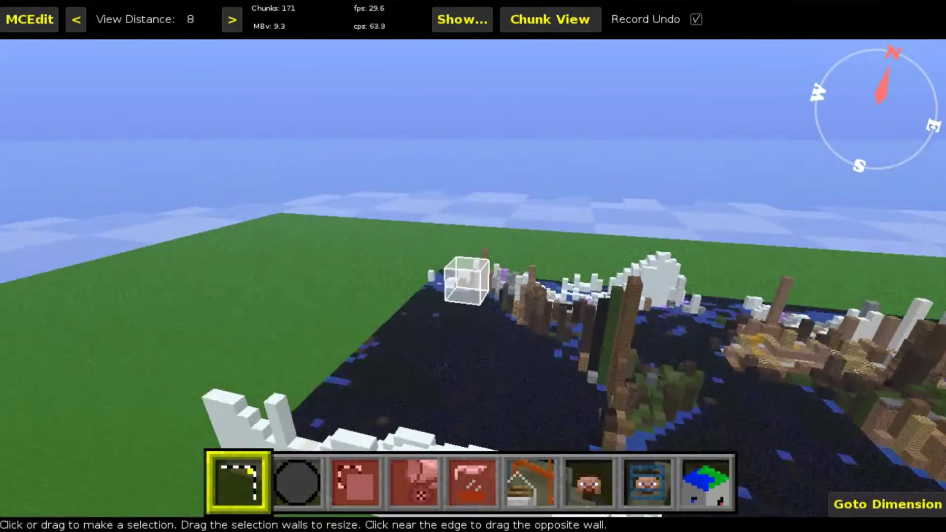
{"action": "key", "text": "w"}
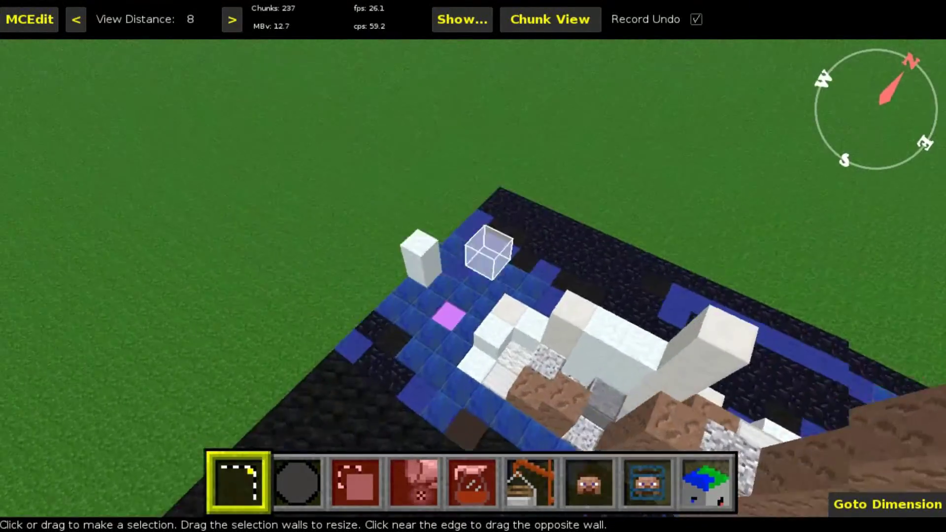
Place the first selection corner at the map's northwest corner
{"action": "right_click", "coordinate": [458, 279]}
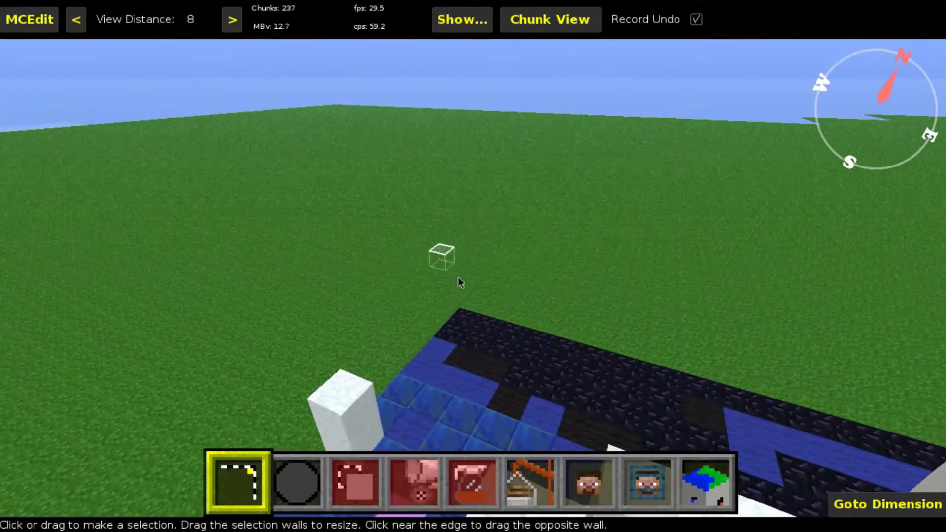
{"action": "left_click", "coordinate": [474, 316]}
{"action": "right_click", "coordinate": [474, 316]}
Place the opposite corner at the map's southeast end and raise the selection box to 100W x 50L x 25H
{"action": "key", "text": "w"}
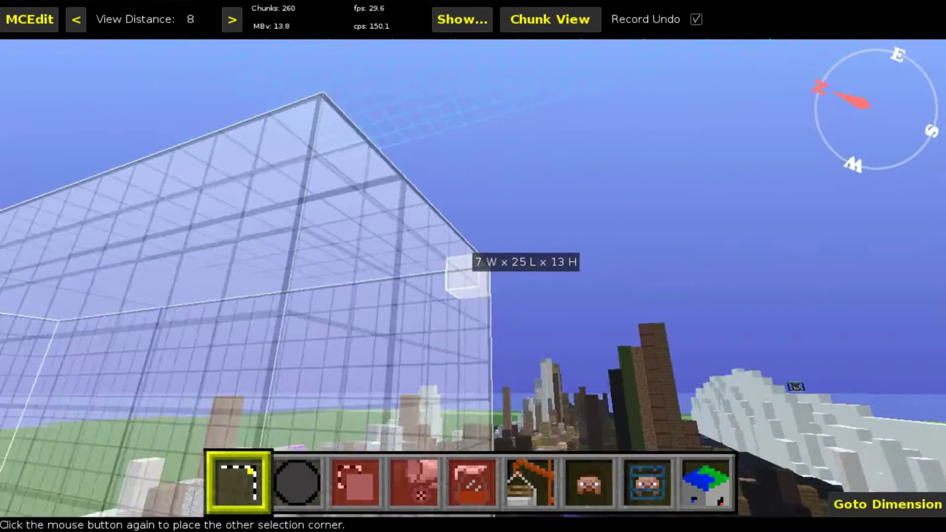
{"action": "key", "text": "w"}
{"action": "key", "text": "space"}
{"action": "key", "text": "d"}
{"action": "key", "text": "shift"}
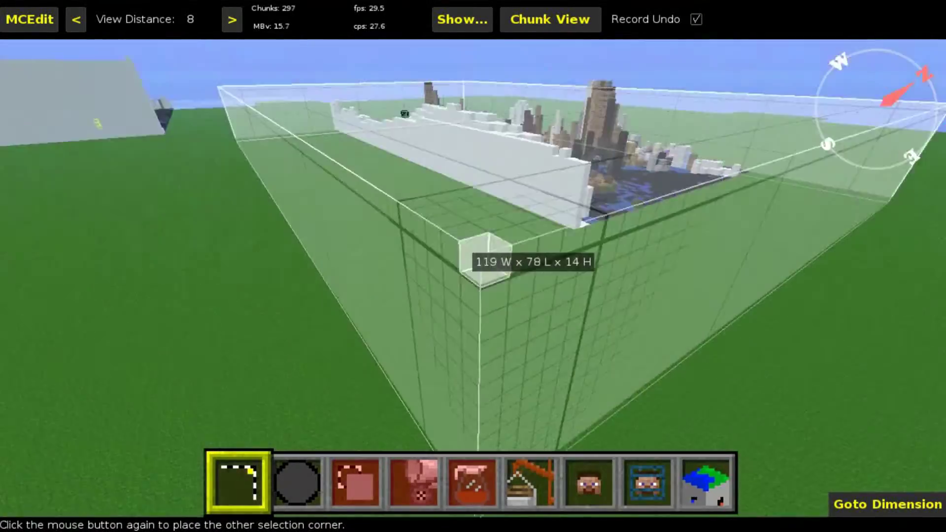
{"action": "key", "text": "shift"}
{"action": "key", "text": "w"}
{"action": "right_click", "coordinate": [473, 278]}
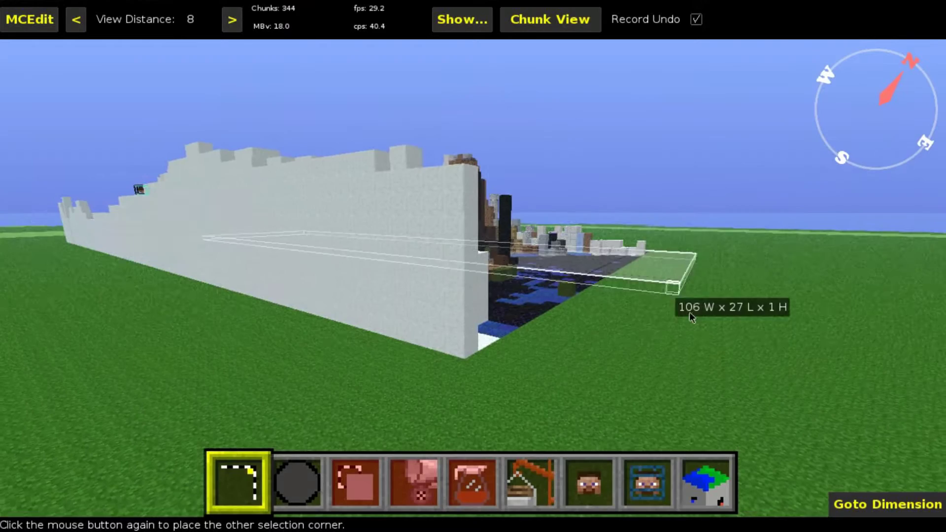
{"action": "right_click_drag", "start_coordinate": [542, 195], "coordinate": [461, 185]}
{"action": "left_click", "coordinate": [461, 184]}
{"action": "right_click_drag", "start_coordinate": [483, 221], "coordinate": [475, 324]}
{"action": "left_click_drag", "start_coordinate": [475, 324], "coordinate": [508, 188]}
Apply the Image2Terrain filter to the selected map with Color-Map image mode, Fill terrain mode and rotation 0
{"action": "key", "text": "a"}
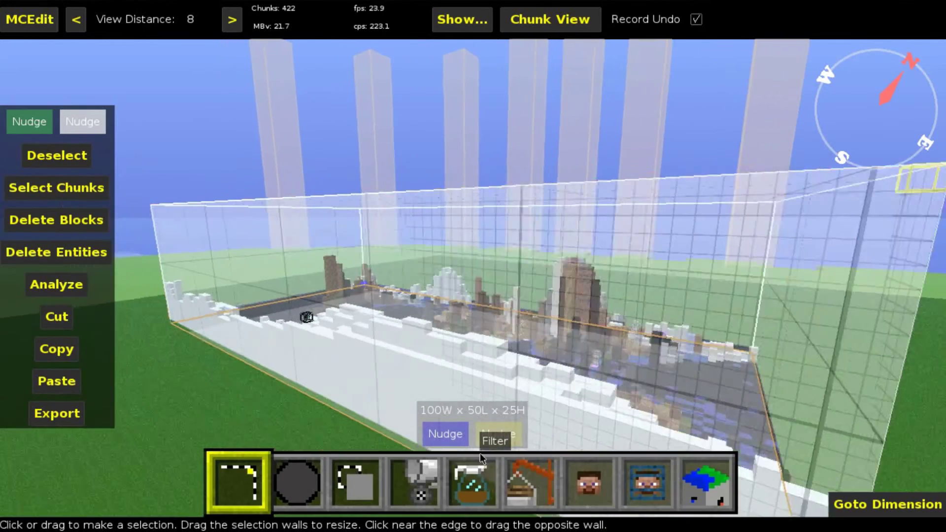
{"action": "left_click", "coordinate": [480, 474]}
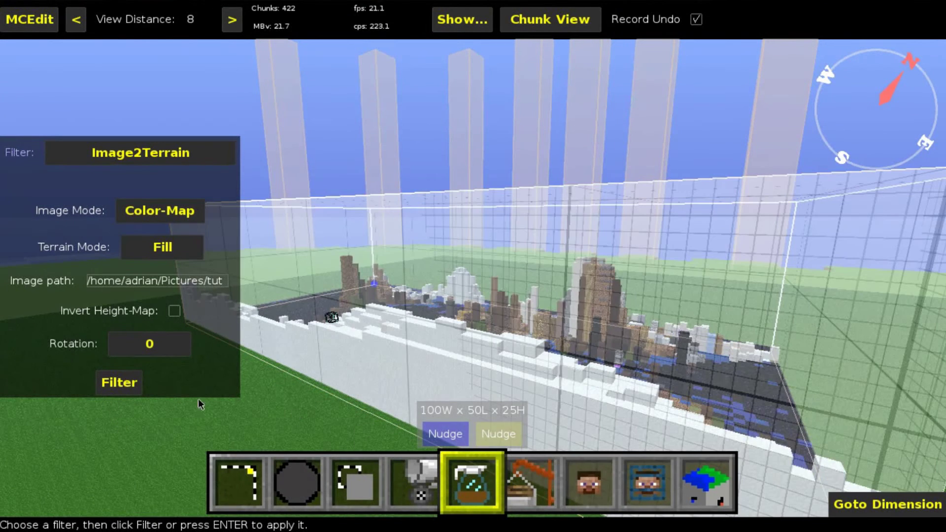
{"action": "left_click", "coordinate": [118, 382]}
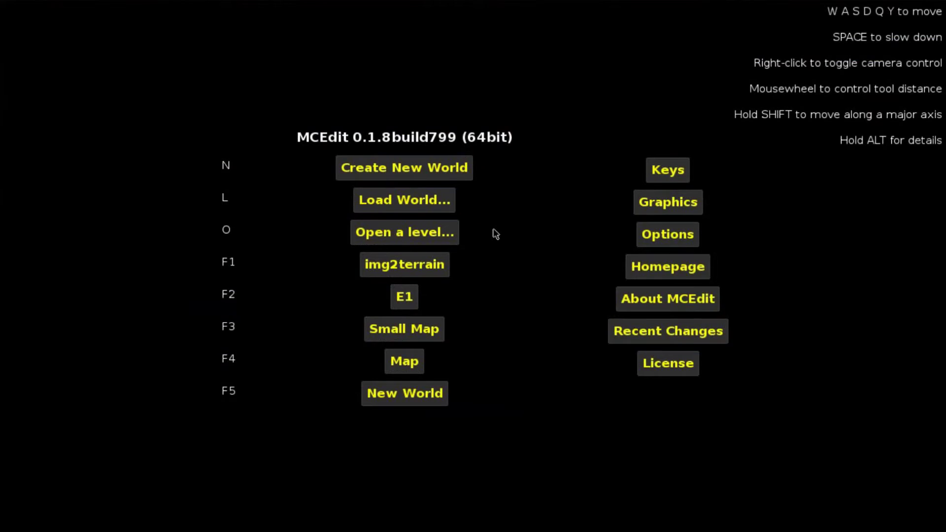
Switch to Minecraft and load the img2terrain world
{"action": "key", "text": "alt+Tab"}
{"action": "left_click", "coordinate": [496, 242]}
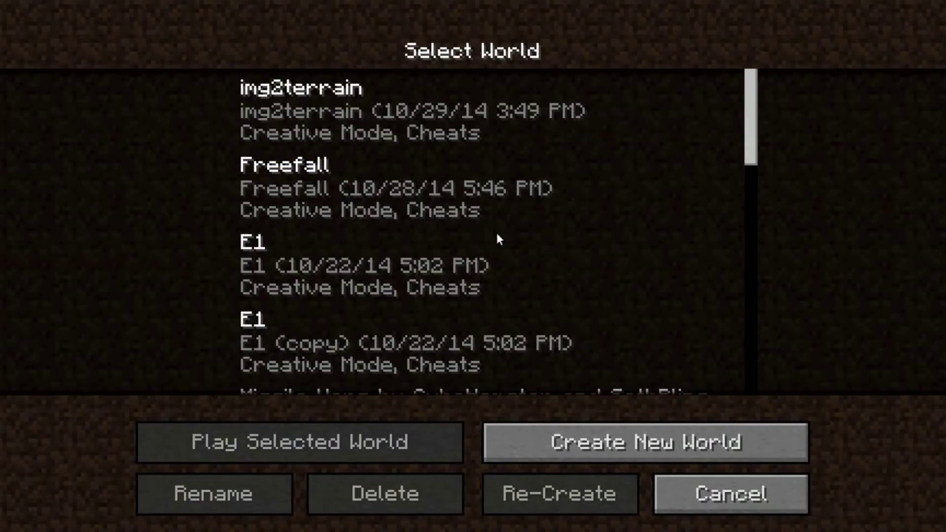
{"action": "left_click", "coordinate": [500, 101]}
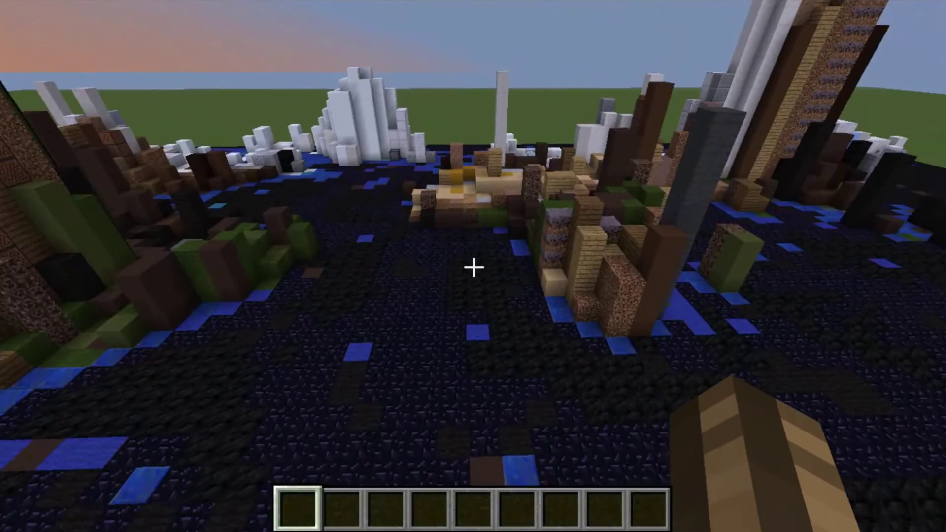
Fly over the recolored world map and examine its blocks up close and the whole map from above
{"action": "key", "text": "w"}
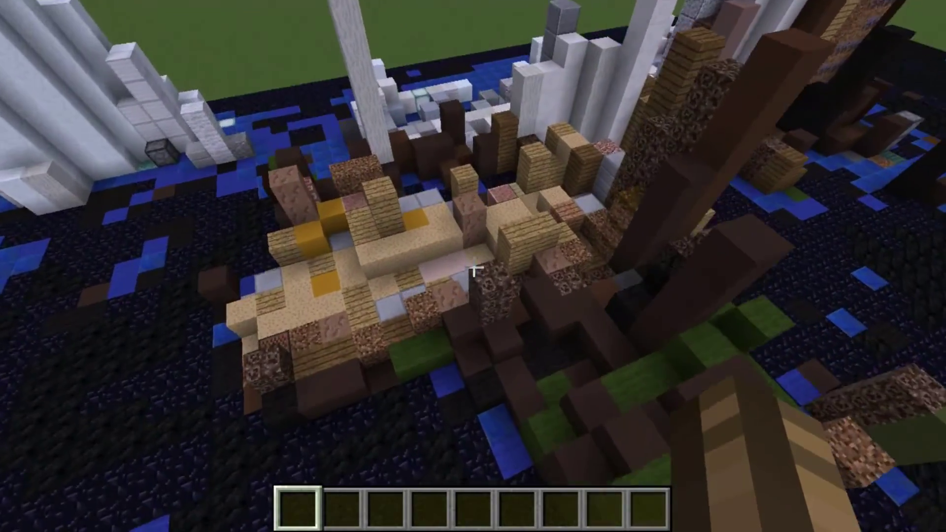
{"action": "key", "text": "s"}
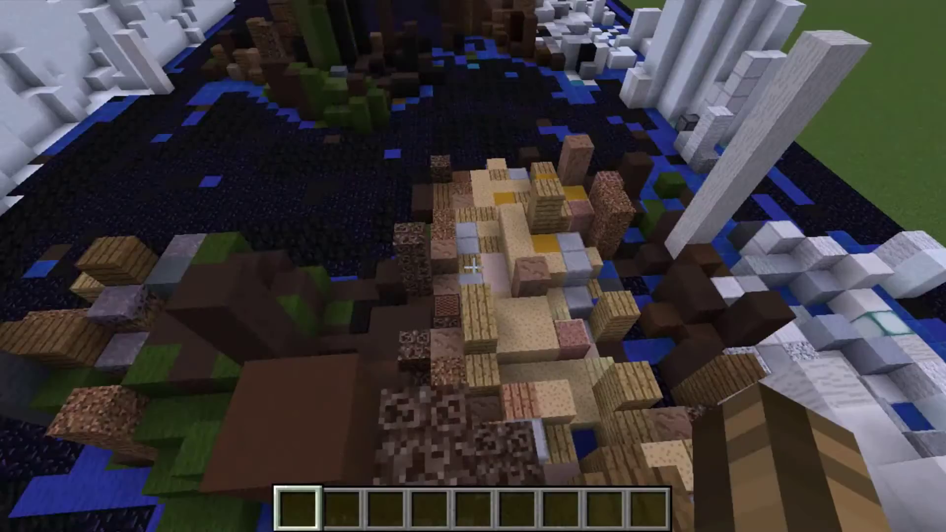
{"action": "key", "text": "s"}
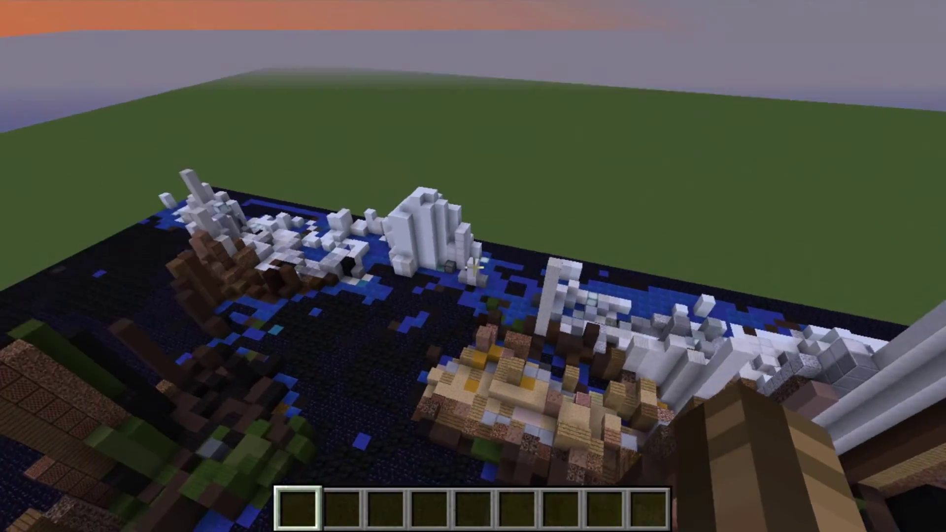
{"action": "mouse_move", "coordinate": [473, 268]}
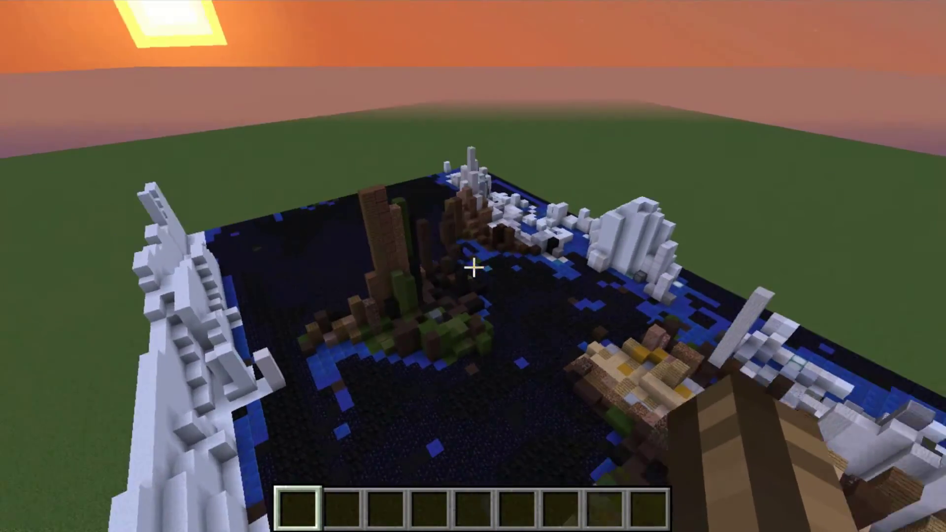
{"action": "key", "text": "space"}
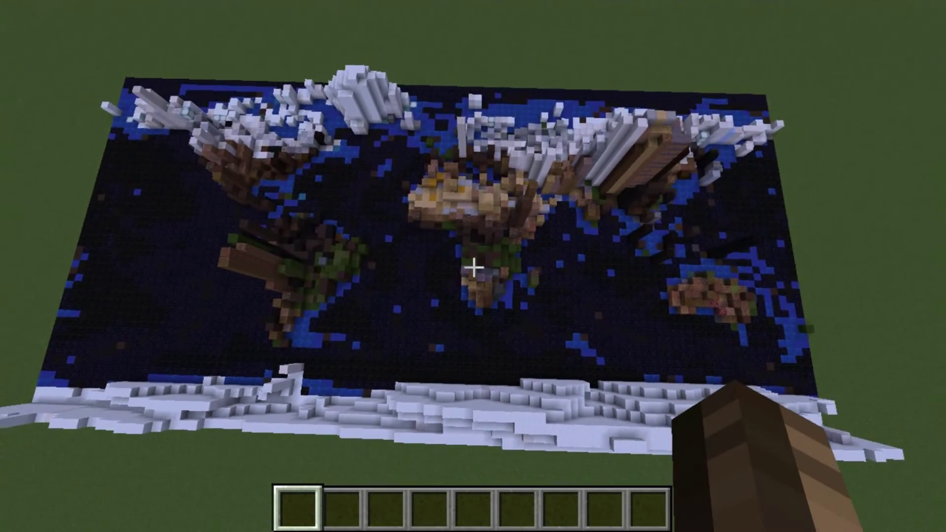
{"action": "key", "text": "space"}
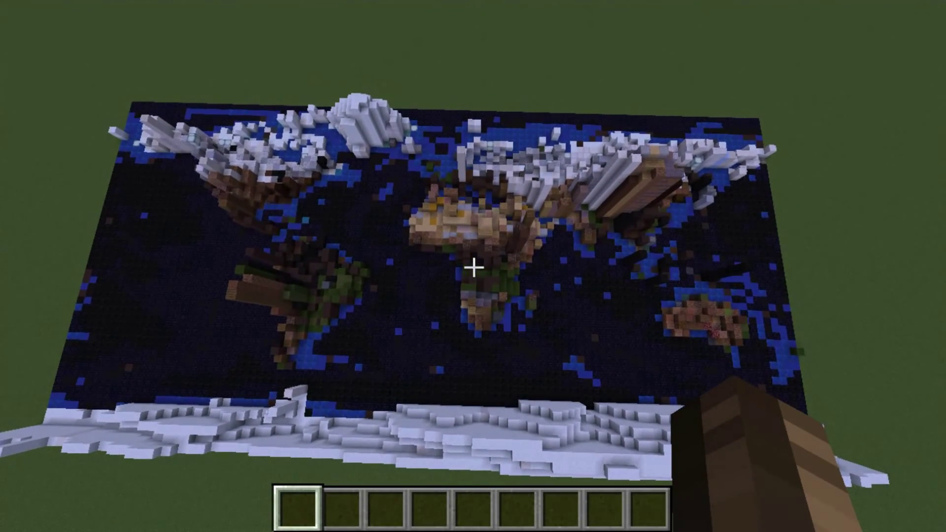